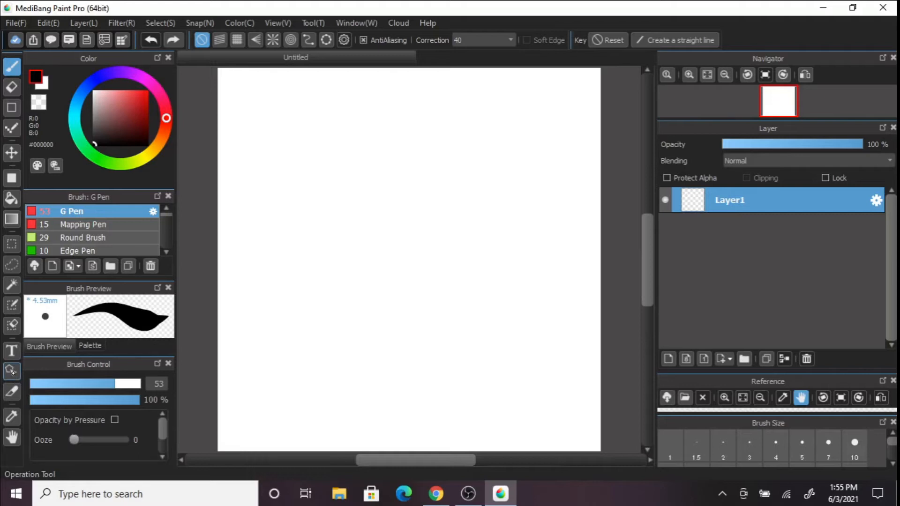
{"action": "left_click", "coordinate": [12, 371]}
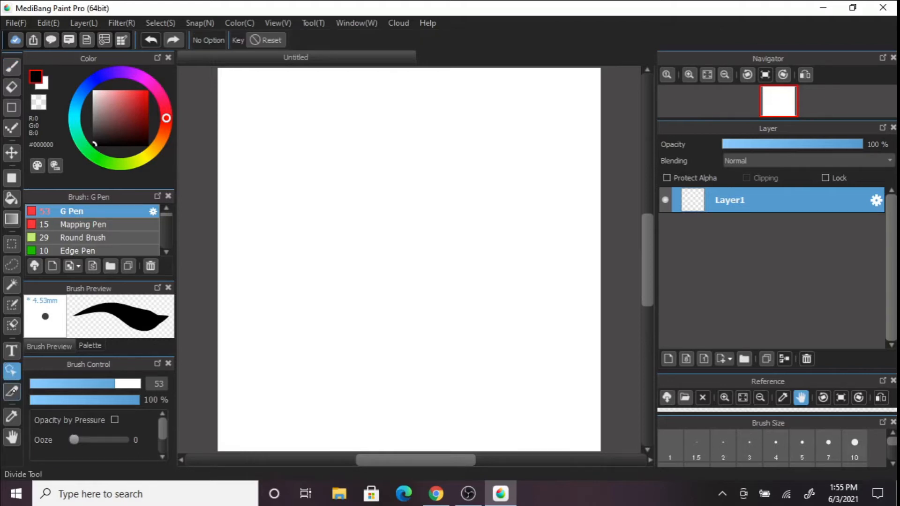
{"action": "left_click", "coordinate": [12, 391]}
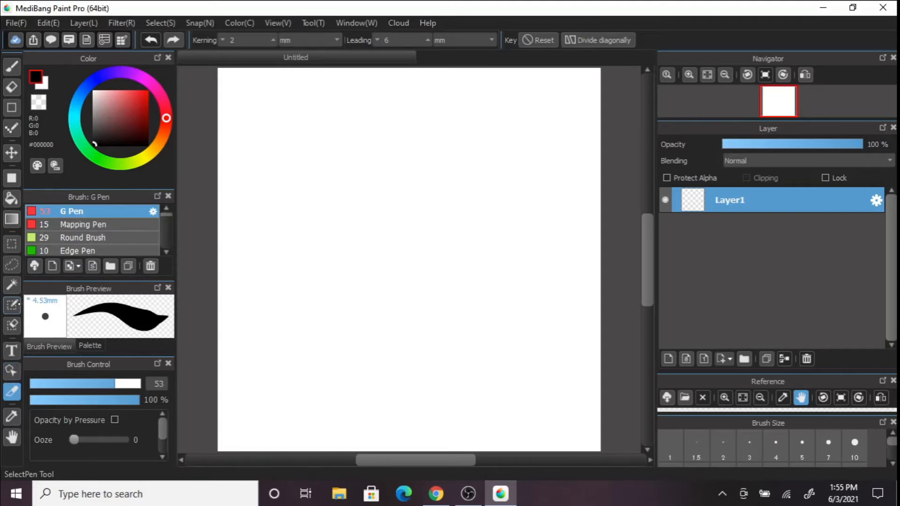
{"action": "left_click", "coordinate": [12, 305]}
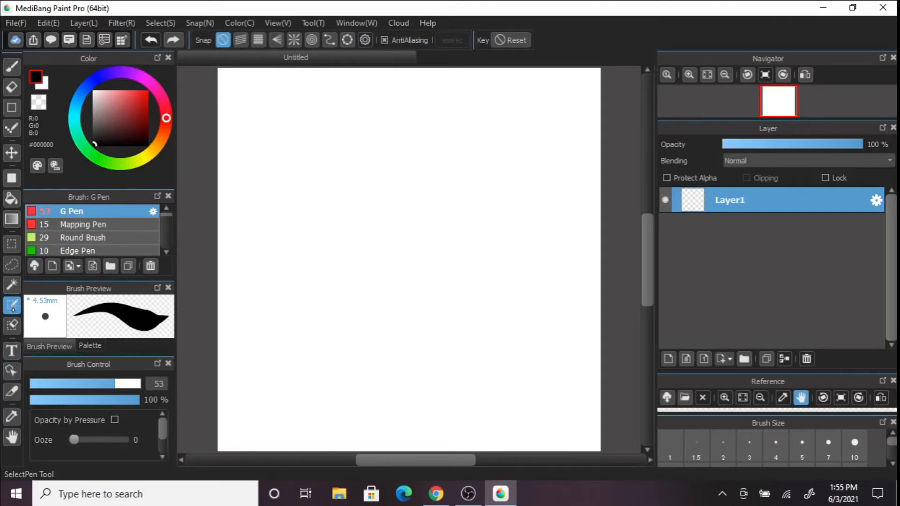
{"action": "left_click", "coordinate": [13, 324]}
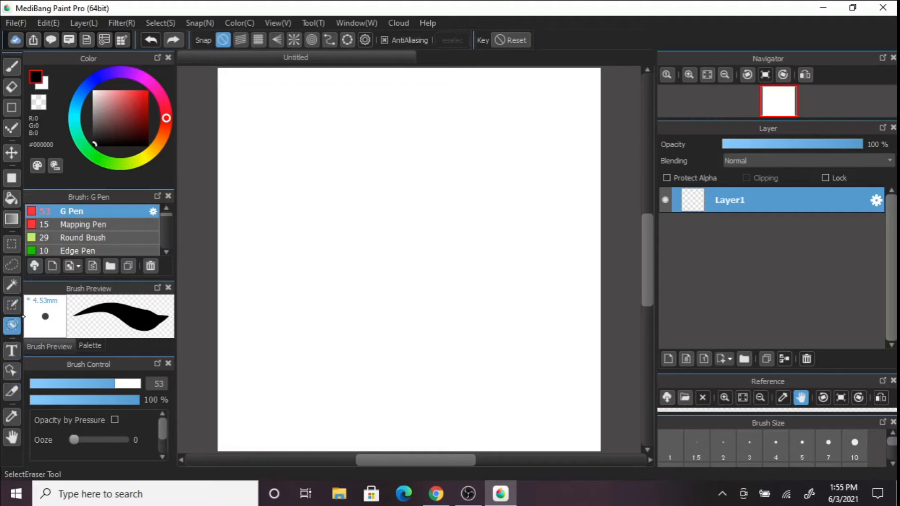
{"action": "left_click", "coordinate": [12, 304]}
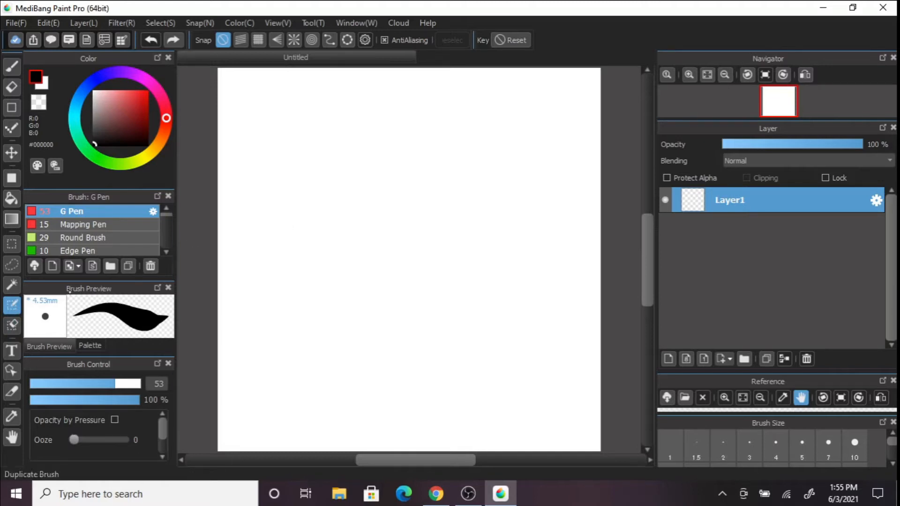
{"action": "left_click", "coordinate": [12, 285]}
Step: Draw a large X in the upper-left part of the canvas with the G Pen brush
{"action": "left_click", "coordinate": [12, 66]}
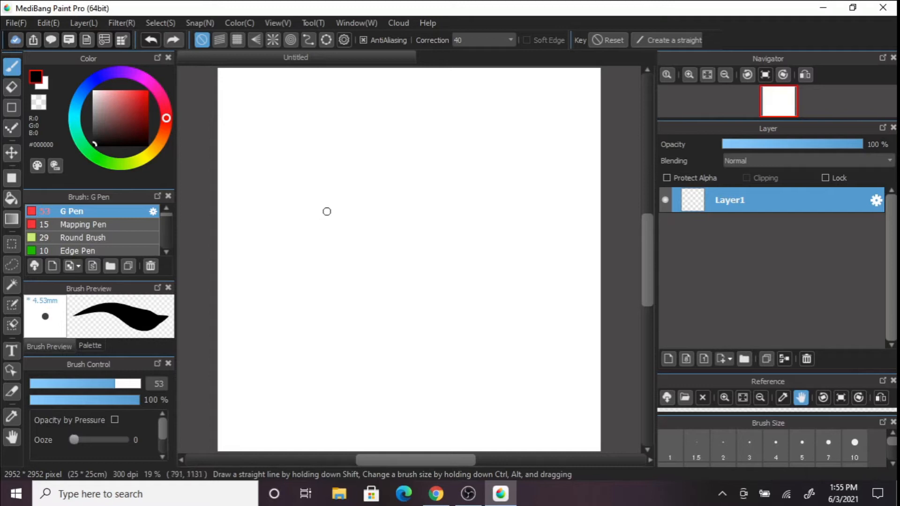
{"action": "left_click_drag", "start_coordinate": [311, 152], "coordinate": [342, 295]}
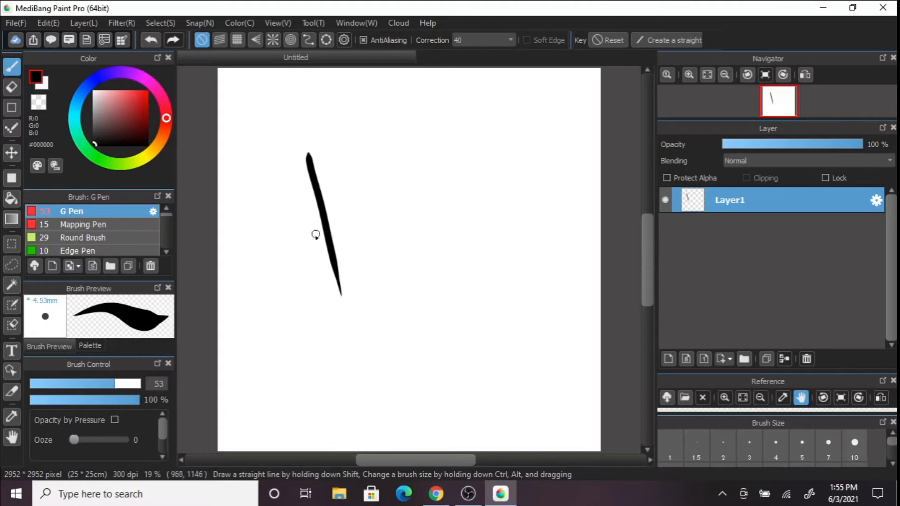
{"action": "left_click_drag", "start_coordinate": [293, 252], "coordinate": [365, 154]}
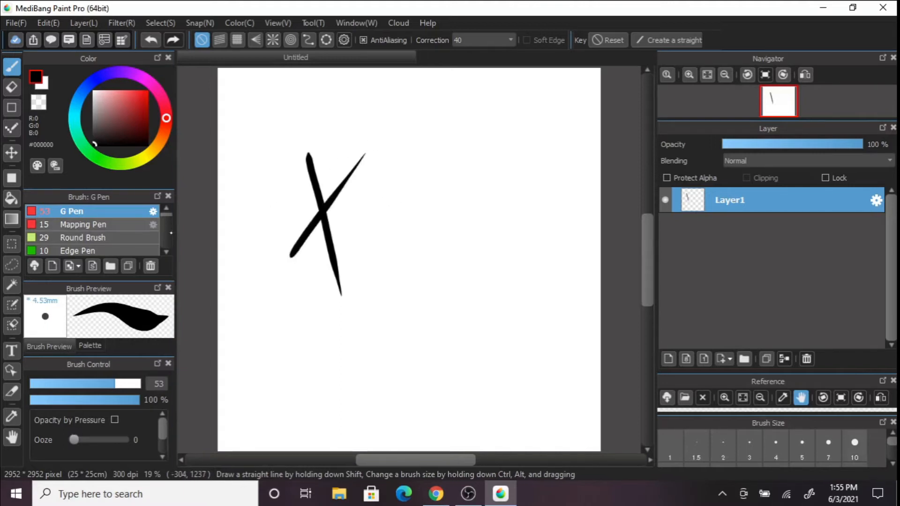
Step: Draw a vertical Airbrush stroke beside the X at size 12.2, and replace it with one at size 67
{"action": "scroll", "coordinate": [164, 238], "scroll_direction": "down", "scroll_amount": 3}
{"action": "scroll", "coordinate": [166, 239], "scroll_direction": "down", "scroll_amount": 3}
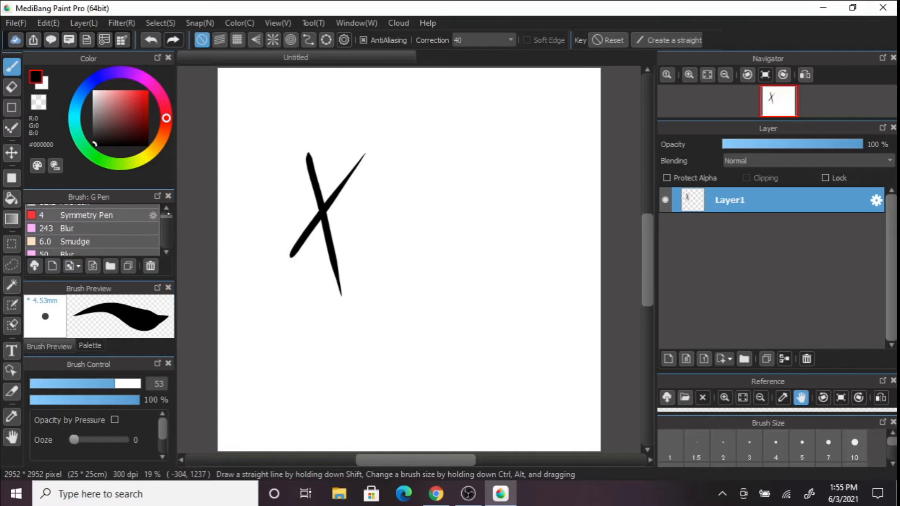
{"action": "left_click", "coordinate": [166, 208]}
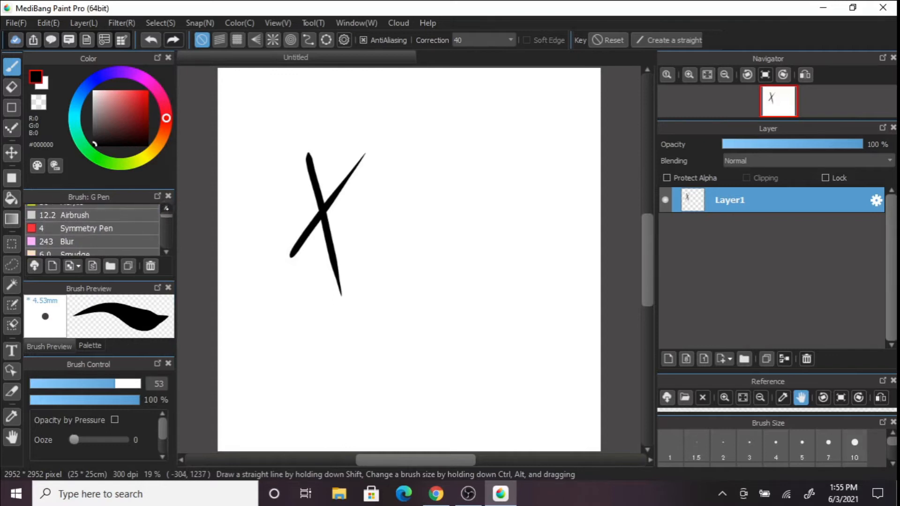
{"action": "left_click", "coordinate": [116, 219]}
{"action": "left_click_drag", "start_coordinate": [280, 154], "coordinate": [285, 321]}
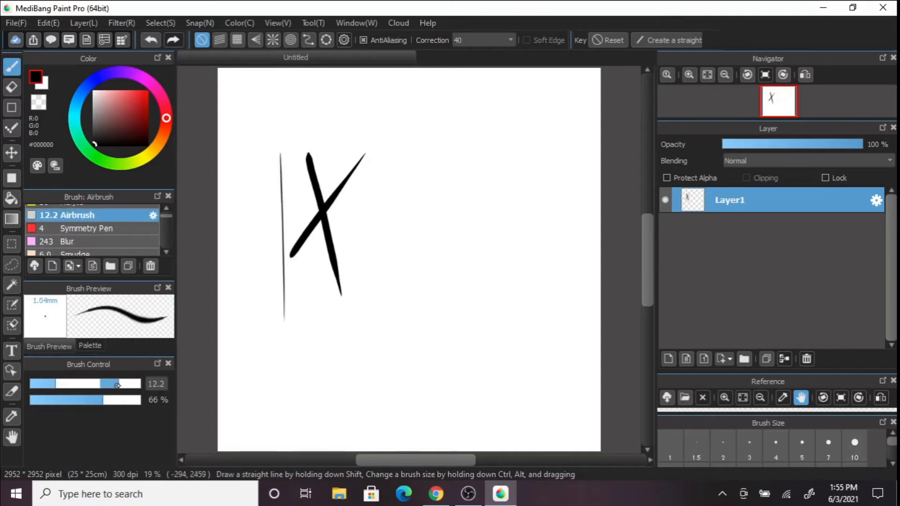
{"action": "left_click", "coordinate": [118, 386]}
{"action": "left_click_drag", "start_coordinate": [270, 143], "coordinate": [281, 344]}
{"action": "left_click", "coordinate": [151, 40]}
{"action": "left_click", "coordinate": [151, 40]}
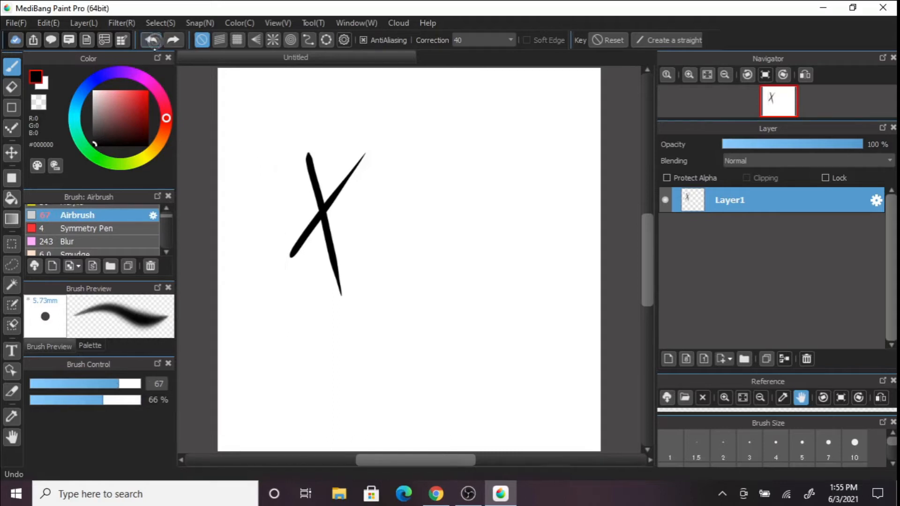
{"action": "left_click_drag", "start_coordinate": [275, 149], "coordinate": [279, 334]}
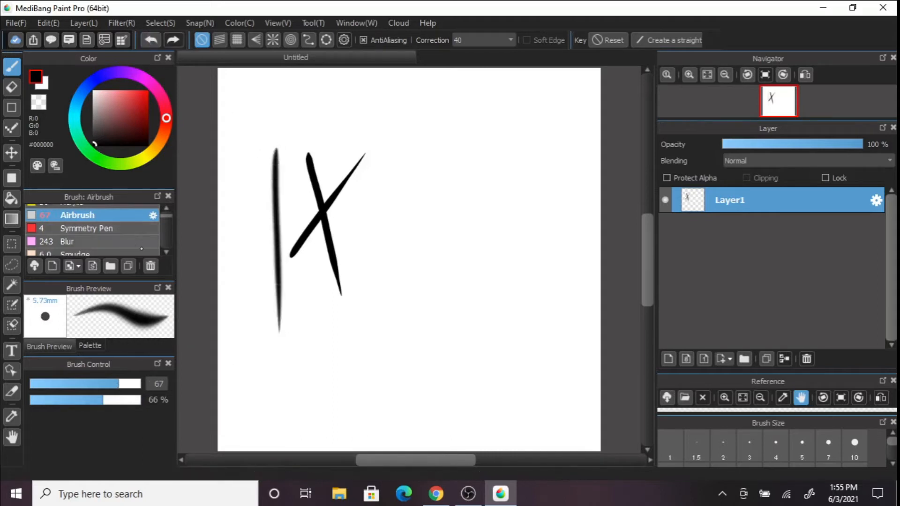
Step: Soften the middle and lower parts of the vertical stroke with the Blur brush, and set its size to 138
{"action": "left_click", "coordinate": [107, 242]}
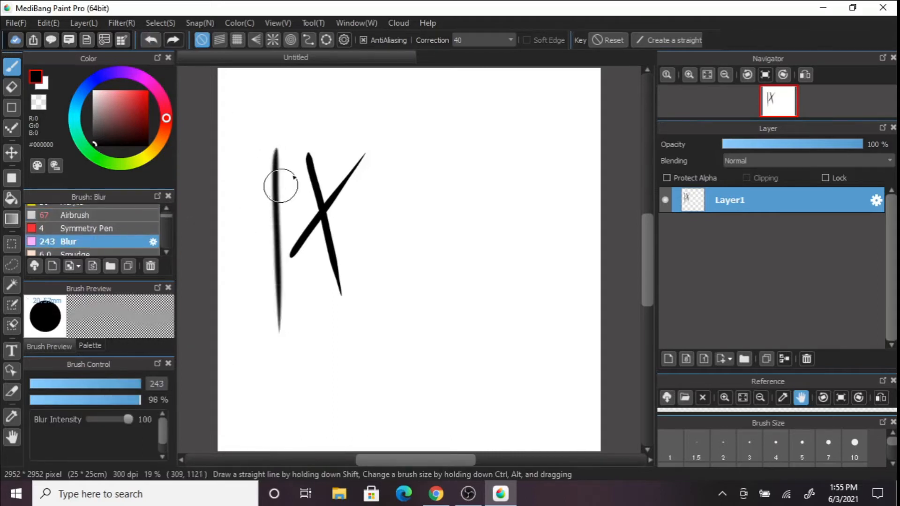
{"action": "mouse_move", "coordinate": [295, 191]}
{"action": "left_mouse_down"}
{"action": "mouse_move", "coordinate": [273, 237]}
{"action": "mouse_move", "coordinate": [277, 211]}
{"action": "mouse_move", "coordinate": [285, 341]}
{"action": "left_mouse_up"}
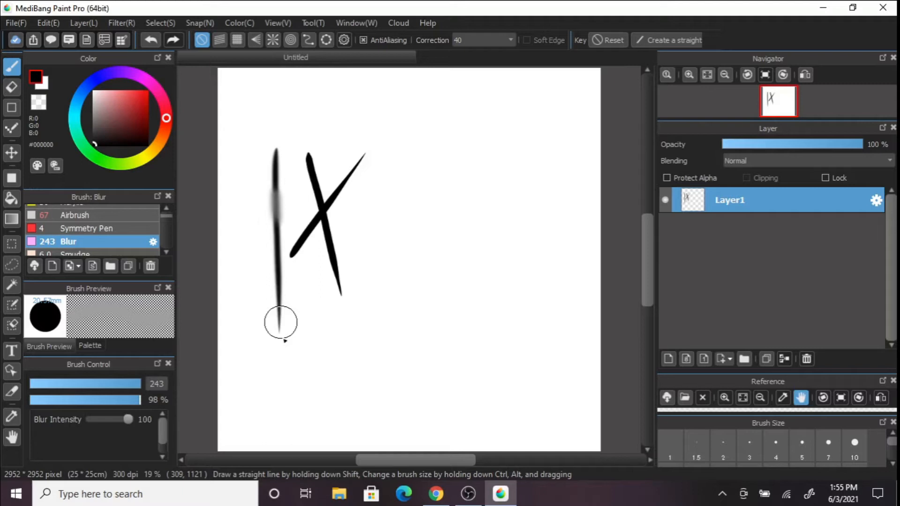
{"action": "left_click_drag", "start_coordinate": [285, 340], "coordinate": [282, 338]}
{"action": "left_click_drag", "start_coordinate": [138, 386], "coordinate": [141, 387]}
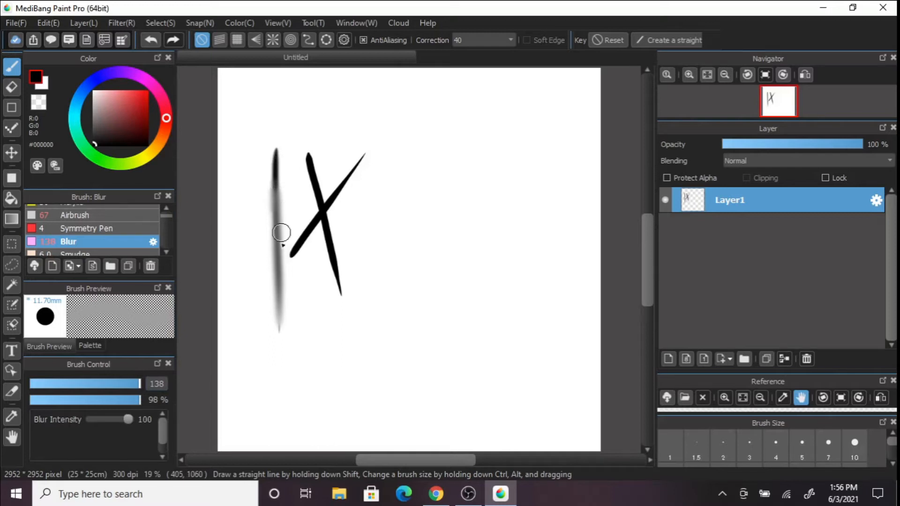
Step: Draw a slanted G Pen stroke between the blurred line and the X, and view the G Pen's brush settings
{"action": "left_click", "coordinate": [74, 215]}
{"action": "scroll", "coordinate": [94, 230], "scroll_direction": "up", "scroll_amount": 3}
{"action": "scroll", "coordinate": [166, 210], "scroll_direction": "up", "scroll_amount": 3}
{"action": "scroll", "coordinate": [93, 229], "scroll_direction": "up", "scroll_amount": 3}
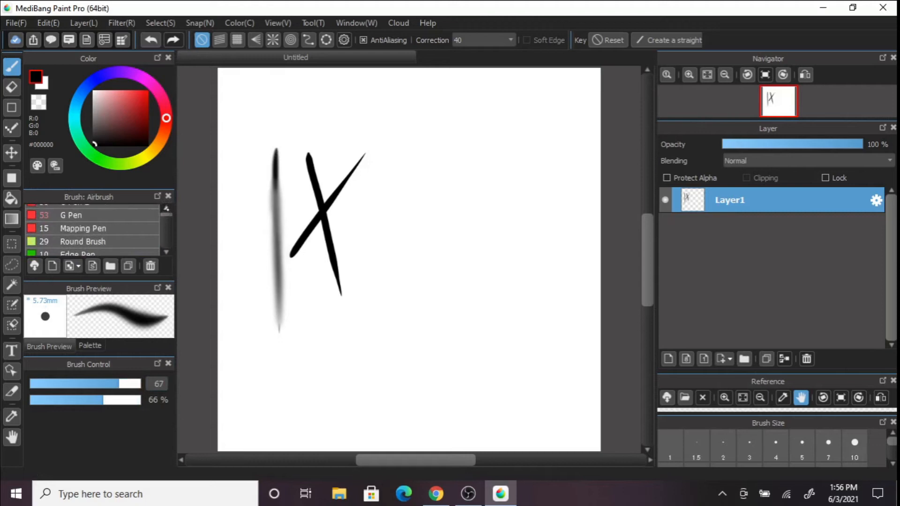
{"action": "left_click", "coordinate": [120, 218]}
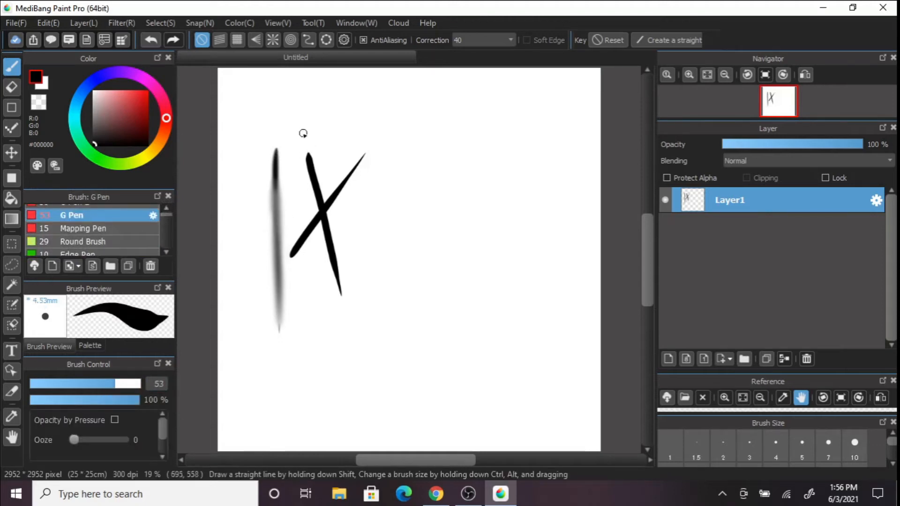
{"action": "left_click_drag", "start_coordinate": [301, 135], "coordinate": [281, 256]}
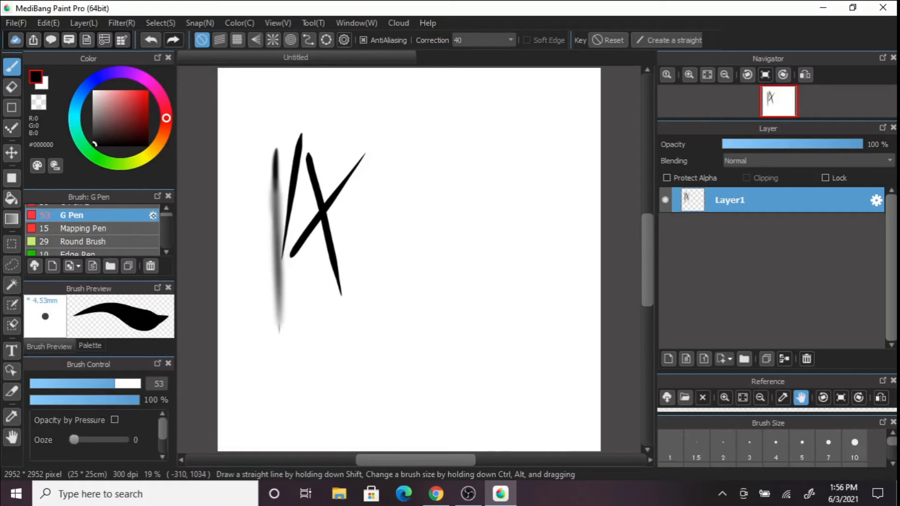
{"action": "left_click", "coordinate": [153, 216]}
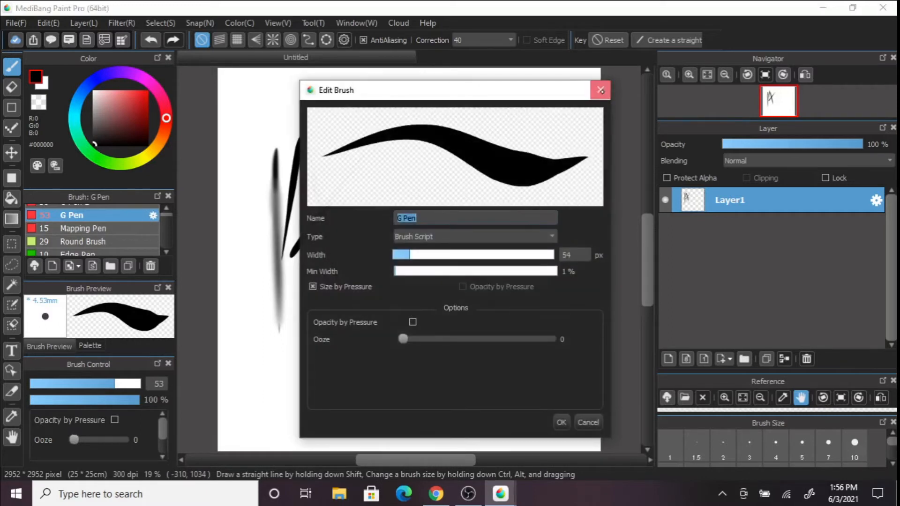
{"action": "left_click", "coordinate": [600, 95]}
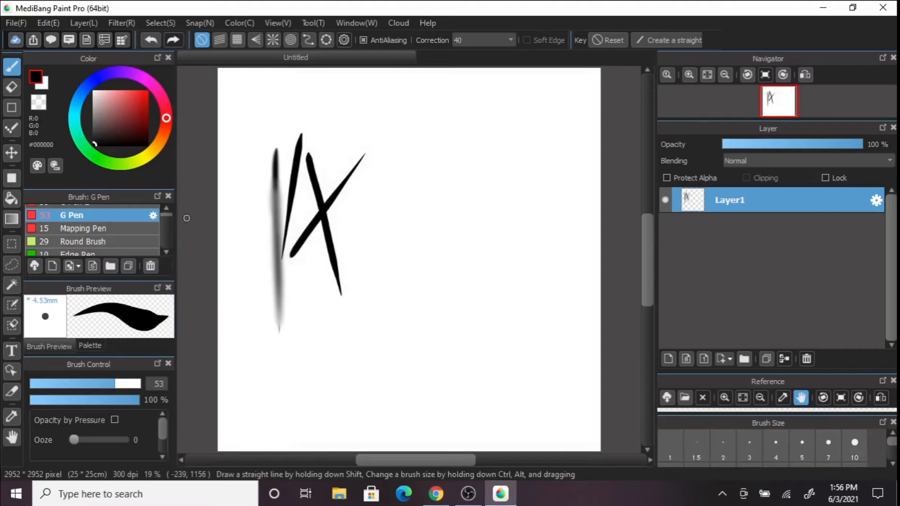
Step: Erase all the strokes from the canvas, enlarging the eraser to size 138
{"action": "left_click", "coordinate": [12, 86]}
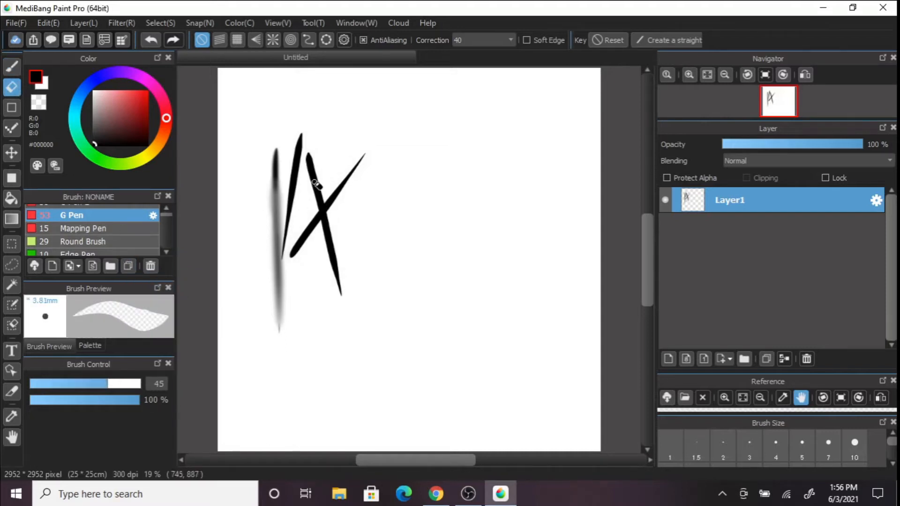
{"action": "left_click_drag", "start_coordinate": [263, 204], "coordinate": [310, 153]}
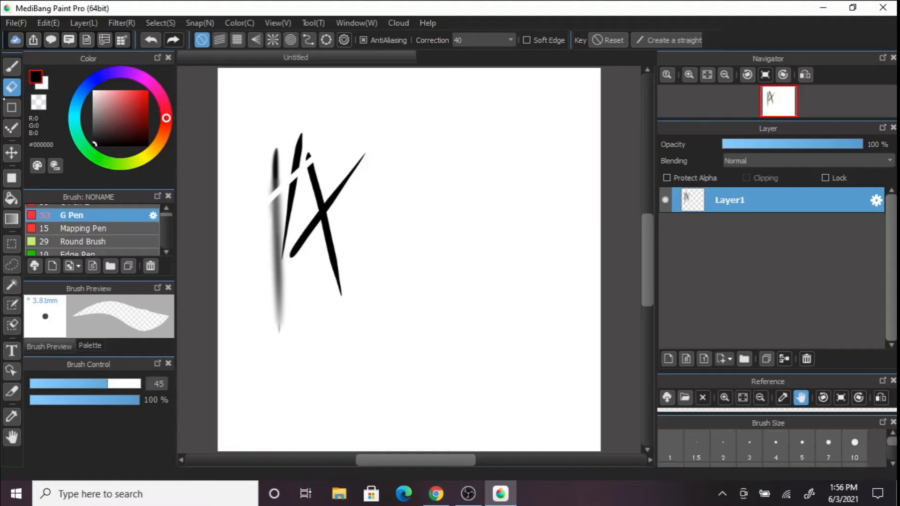
{"action": "left_click", "coordinate": [138, 382]}
{"action": "mouse_move", "coordinate": [277, 146]}
{"action": "left_mouse_down"}
{"action": "mouse_move", "coordinate": [277, 338]}
{"action": "mouse_move", "coordinate": [301, 135]}
{"action": "mouse_move", "coordinate": [337, 307]}
{"action": "mouse_move", "coordinate": [322, 197]}
{"action": "mouse_move", "coordinate": [341, 188]}
{"action": "mouse_move", "coordinate": [287, 269]}
{"action": "mouse_move", "coordinate": [317, 199]}
{"action": "left_mouse_up"}
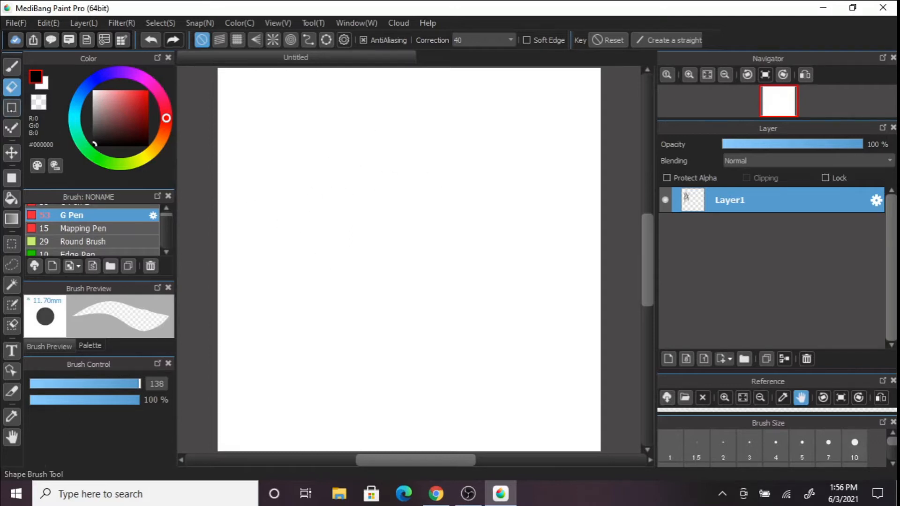
Step: Draw a wide rectangle outline across the canvas with the Shape Brush at size 5.8
{"action": "left_click", "coordinate": [11, 108]}
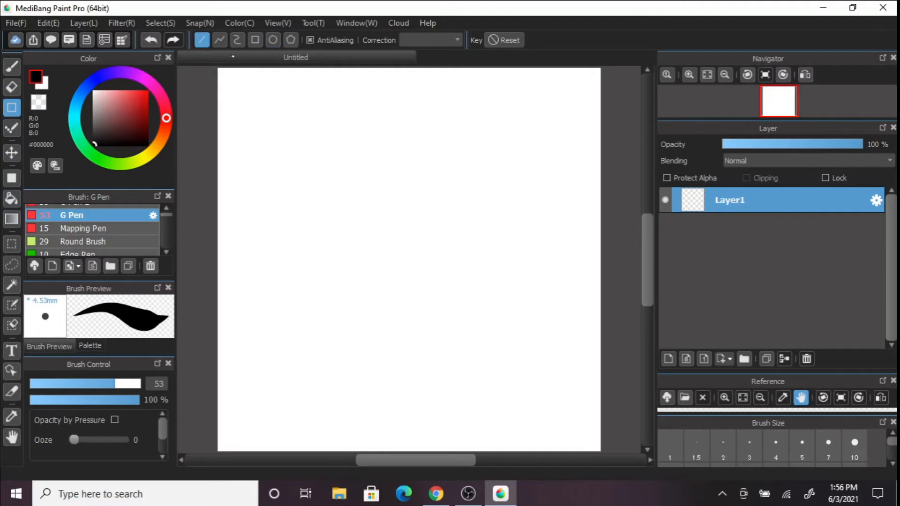
{"action": "left_click", "coordinate": [255, 40]}
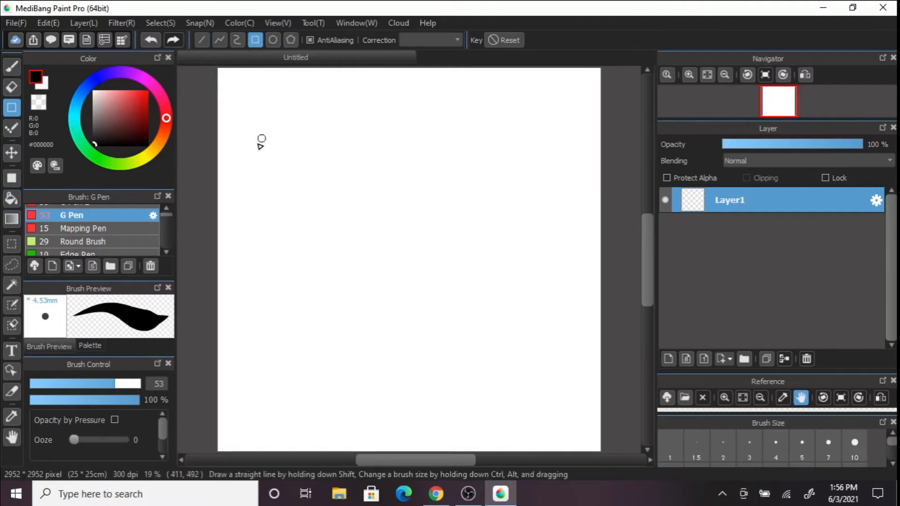
{"action": "left_click", "coordinate": [41, 384]}
{"action": "left_click_drag", "start_coordinate": [252, 132], "coordinate": [551, 325]}
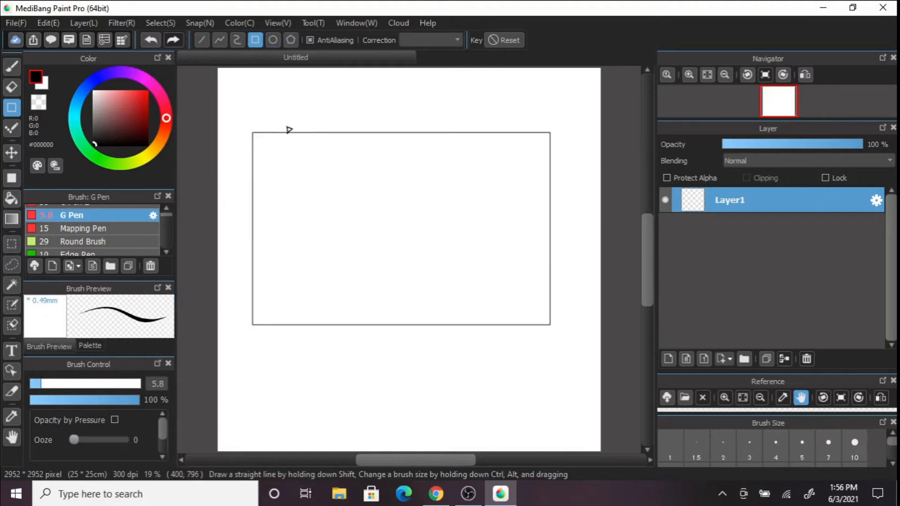
Step: Undo the rectangle and draw a circle outline in the upper middle of the canvas at brush size 5.2
{"action": "left_click", "coordinate": [89, 385]}
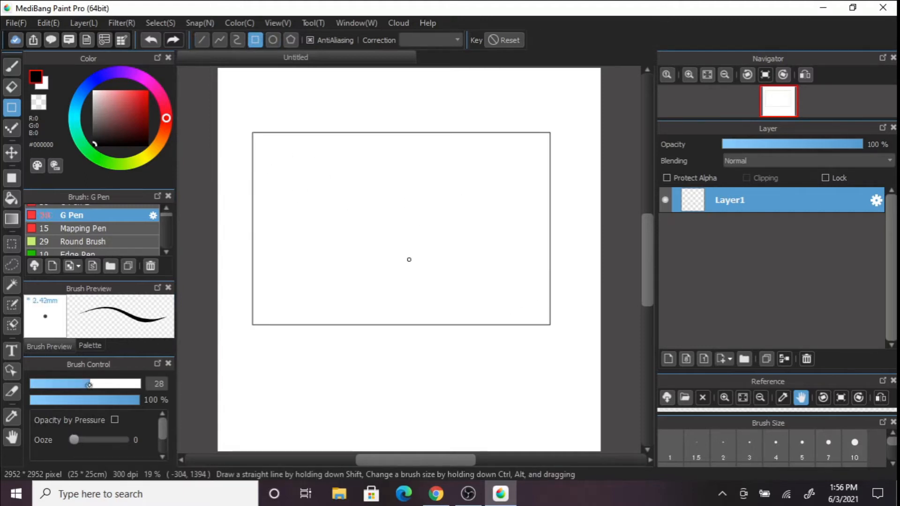
{"action": "left_click", "coordinate": [40, 384]}
{"action": "left_click", "coordinate": [151, 40]}
{"action": "left_click", "coordinate": [272, 40]}
{"action": "left_click_drag", "start_coordinate": [318, 141], "coordinate": [426, 247]}
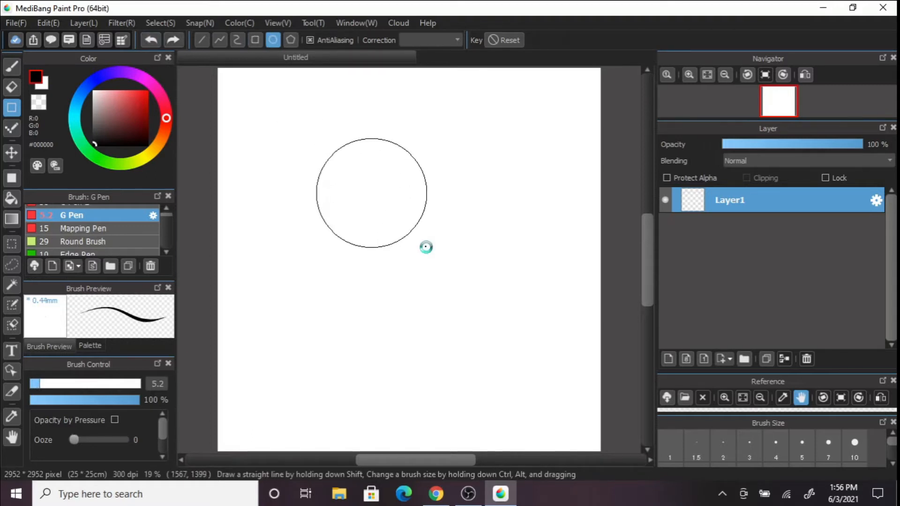
{"action": "left_click_drag", "start_coordinate": [319, 166], "coordinate": [313, 219]}
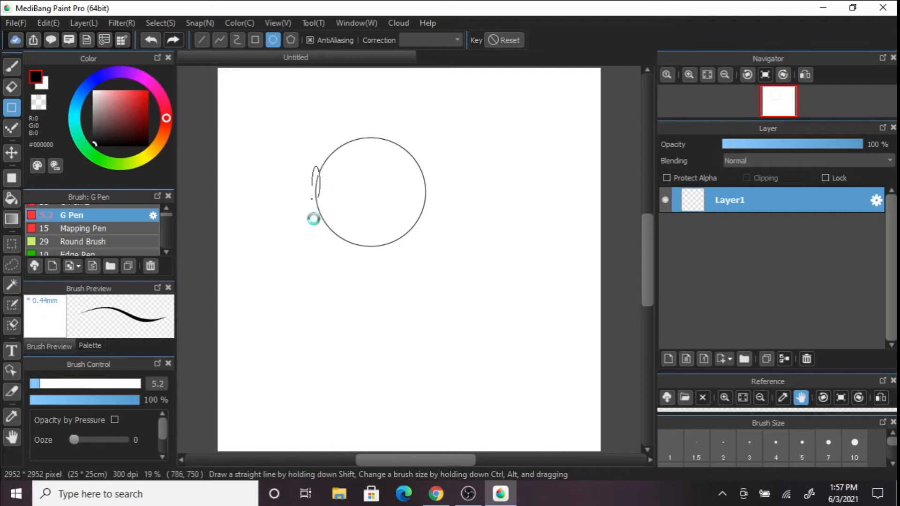
{"action": "left_click", "coordinate": [151, 40]}
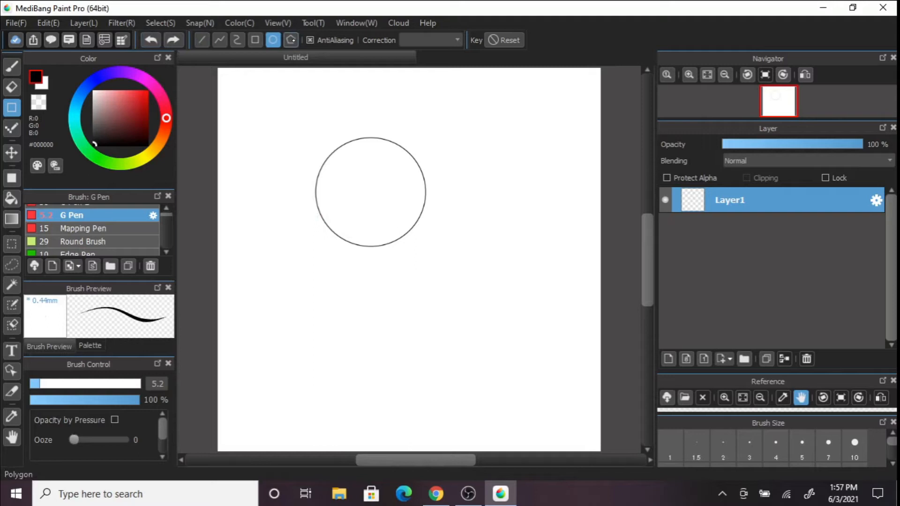
Step: Draw an irregular six-cornered polygon to the upper left of the circle, and undo it
{"action": "left_click", "coordinate": [290, 39]}
{"action": "left_click", "coordinate": [278, 92]}
{"action": "left_click", "coordinate": [320, 120]}
{"action": "left_click", "coordinate": [291, 177]}
{"action": "left_click", "coordinate": [230, 198]}
{"action": "left_click", "coordinate": [235, 117]}
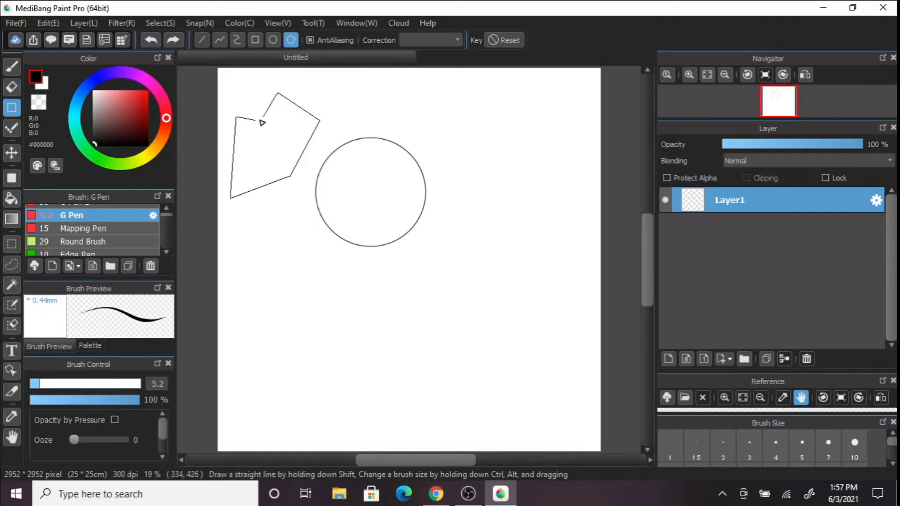
{"action": "double_click", "coordinate": [260, 115]}
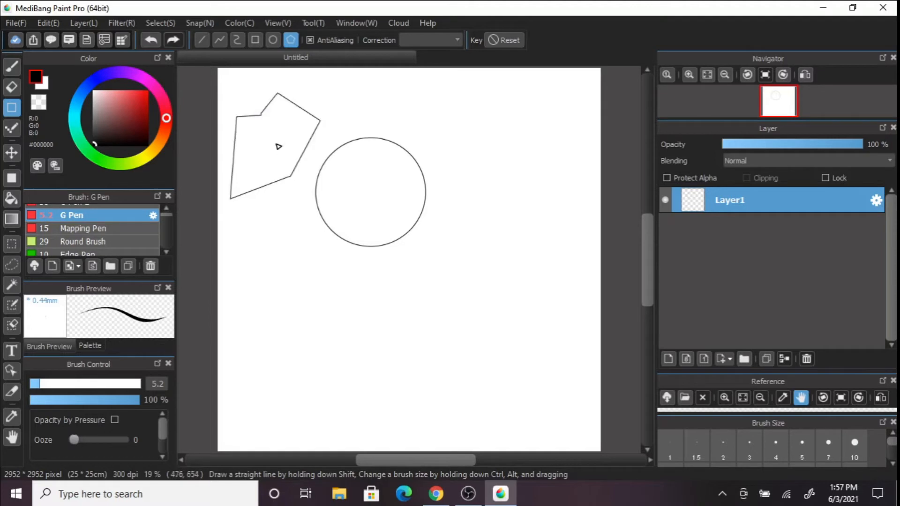
{"action": "key", "text": "ctrl+z"}
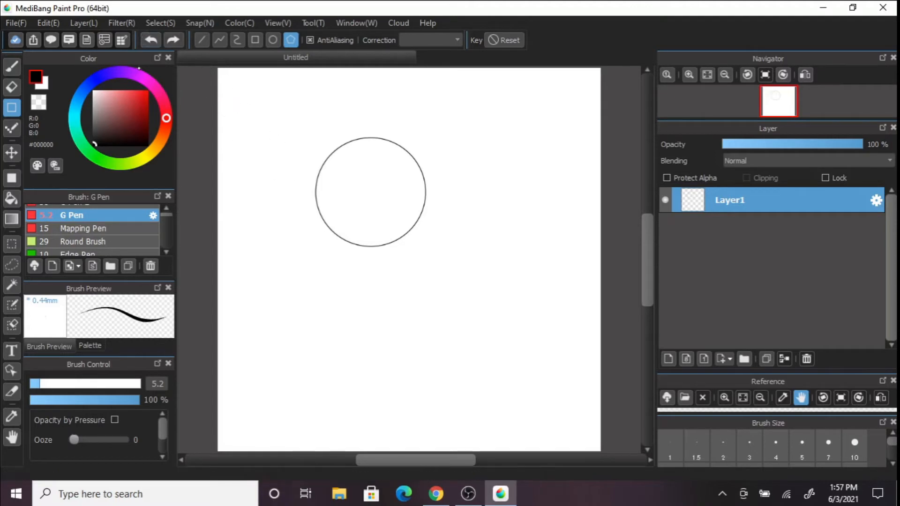
Step: Draw a large jagged star outline around and across the circle with the Shape Brush's polyline option
{"action": "left_click", "coordinate": [219, 40]}
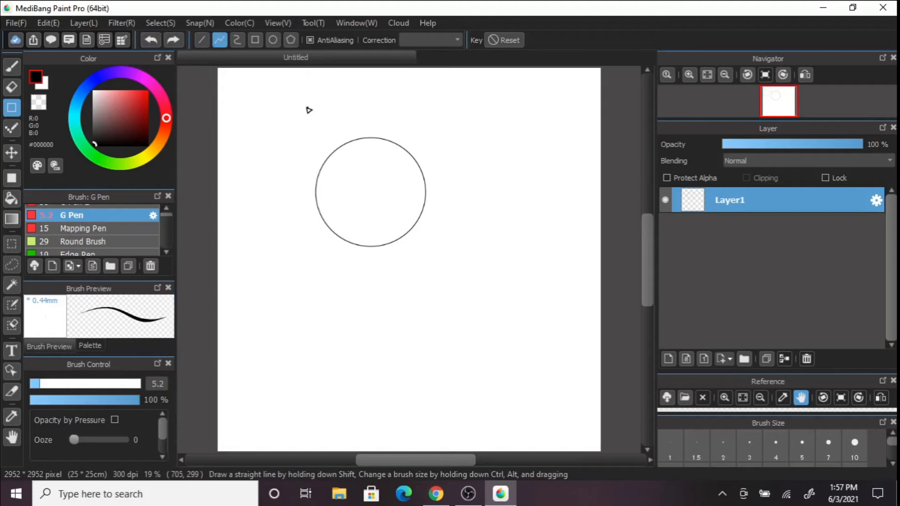
{"action": "left_click", "coordinate": [241, 133]}
{"action": "left_click", "coordinate": [279, 184]}
{"action": "left_click", "coordinate": [361, 224]}
{"action": "left_click", "coordinate": [388, 201]}
{"action": "left_click", "coordinate": [440, 186]}
{"action": "left_click", "coordinate": [386, 148]}
{"action": "left_click", "coordinate": [332, 138]}
{"action": "left_click", "coordinate": [307, 87]}
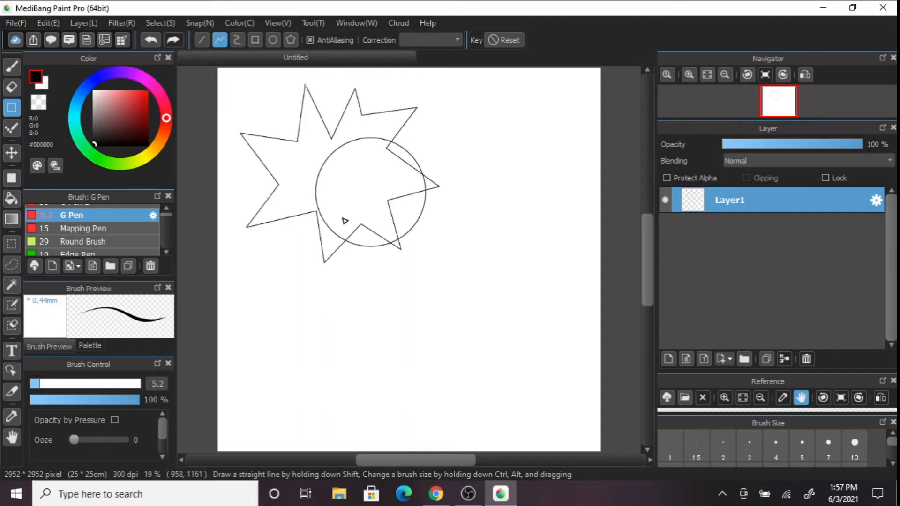
Step: Undo both the star outline and the circle to clear the canvas
{"action": "left_click", "coordinate": [153, 40]}
{"action": "left_click", "coordinate": [153, 40]}
{"action": "scroll", "coordinate": [164, 237], "scroll_direction": "down", "scroll_amount": 6}
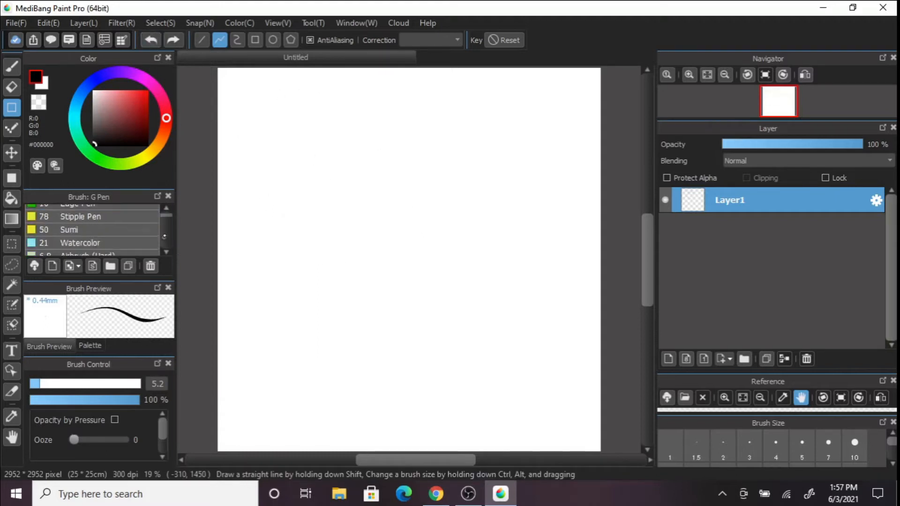
{"action": "scroll", "coordinate": [167, 208], "scroll_direction": "up", "scroll_amount": 8}
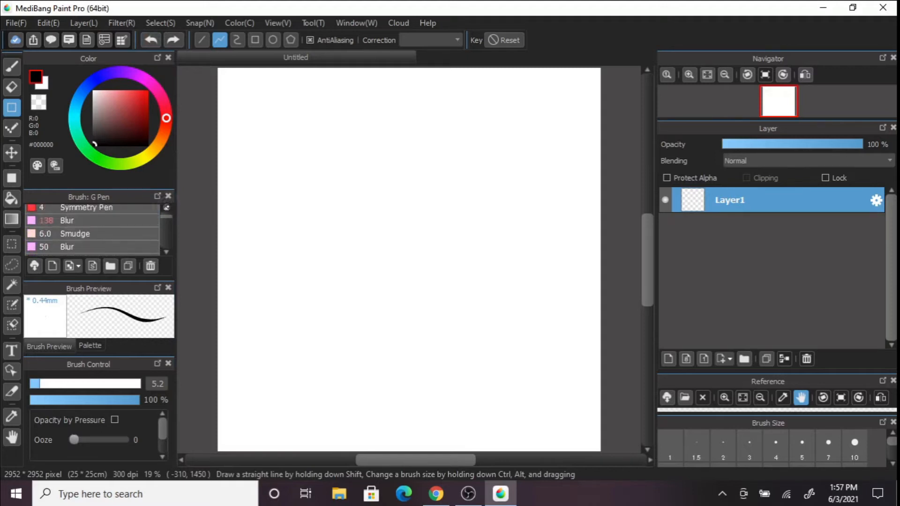
{"action": "scroll", "coordinate": [167, 208], "scroll_direction": "up", "scroll_amount": 5}
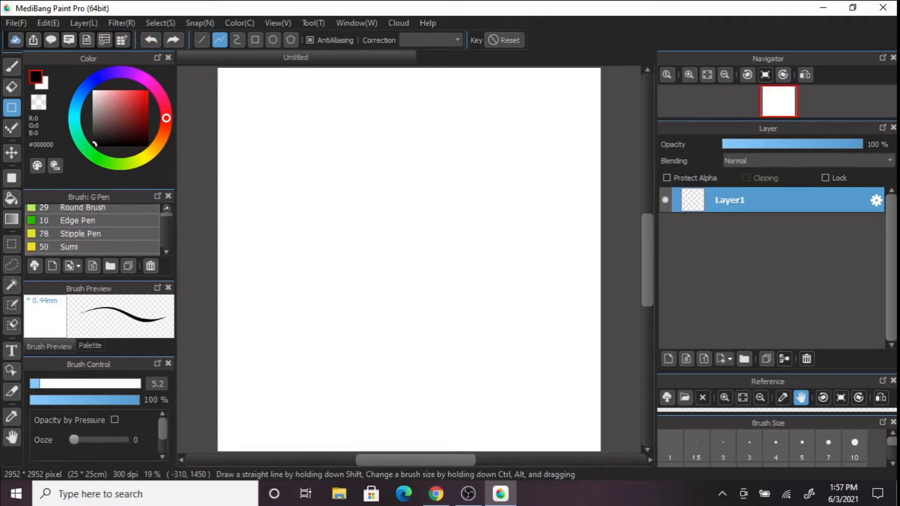
{"action": "scroll", "coordinate": [166, 208], "scroll_direction": "up", "scroll_amount": 1}
Step: Draw a thin diagonal line near the middle of the canvas with the Dot Tool at 1 pixel
{"action": "left_click", "coordinate": [12, 128]}
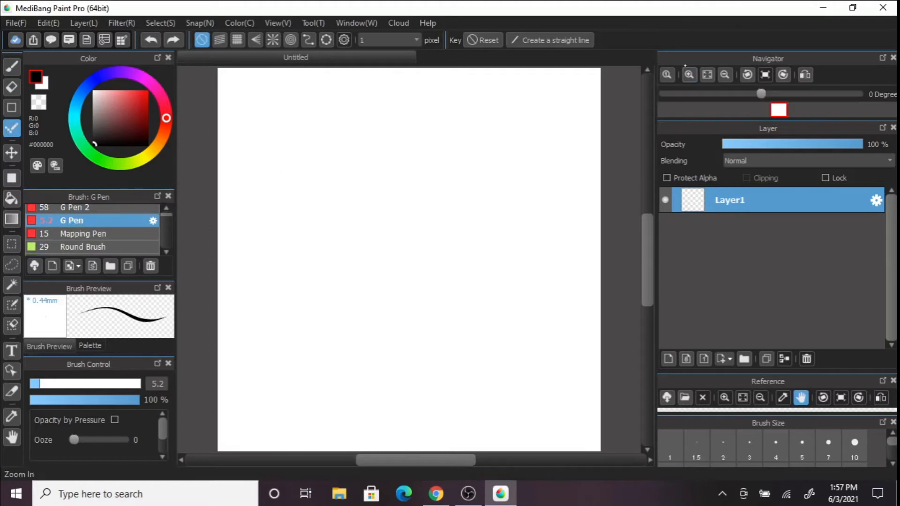
{"action": "left_click", "coordinate": [690, 75]}
{"action": "left_click_drag", "start_coordinate": [277, 130], "coordinate": [345, 216]}
{"action": "left_click_drag", "start_coordinate": [379, 264], "coordinate": [392, 280]}
{"action": "left_click", "coordinate": [689, 75]}
{"action": "left_click", "coordinate": [689, 74]}
{"action": "left_click", "coordinate": [689, 74]}
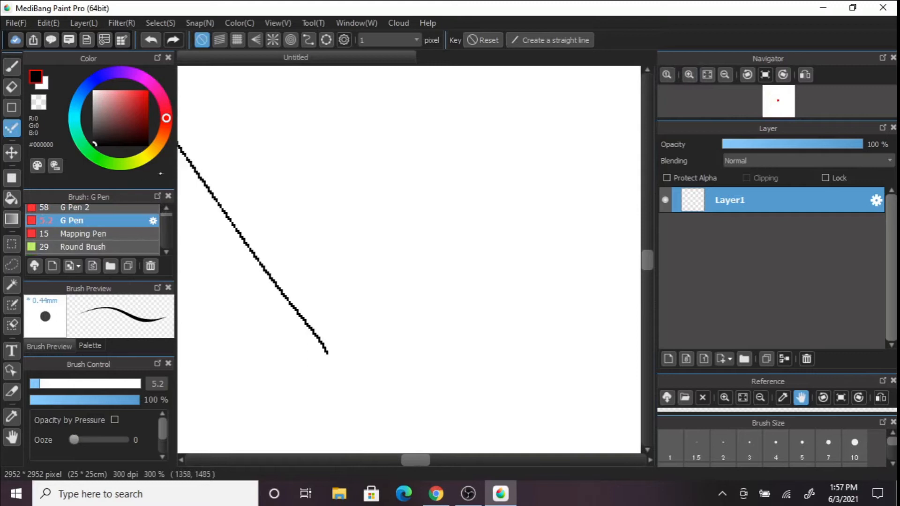
Step: Examine the pixels of the diagonal dot line along its length, magnified up to 1600 %
{"action": "left_click", "coordinate": [12, 437]}
{"action": "mouse_move", "coordinate": [349, 270]}
{"action": "left_mouse_down"}
{"action": "mouse_move", "coordinate": [494, 307]}
{"action": "mouse_move", "coordinate": [515, 340]}
{"action": "left_mouse_up"}
{"action": "mouse_move", "coordinate": [454, 239]}
{"action": "left_mouse_down"}
{"action": "mouse_move", "coordinate": [422, 328]}
{"action": "mouse_move", "coordinate": [500, 352]}
{"action": "mouse_move", "coordinate": [499, 370]}
{"action": "mouse_move", "coordinate": [385, 278]}
{"action": "left_mouse_up"}
{"action": "left_click", "coordinate": [688, 74]}
{"action": "left_click", "coordinate": [726, 75]}
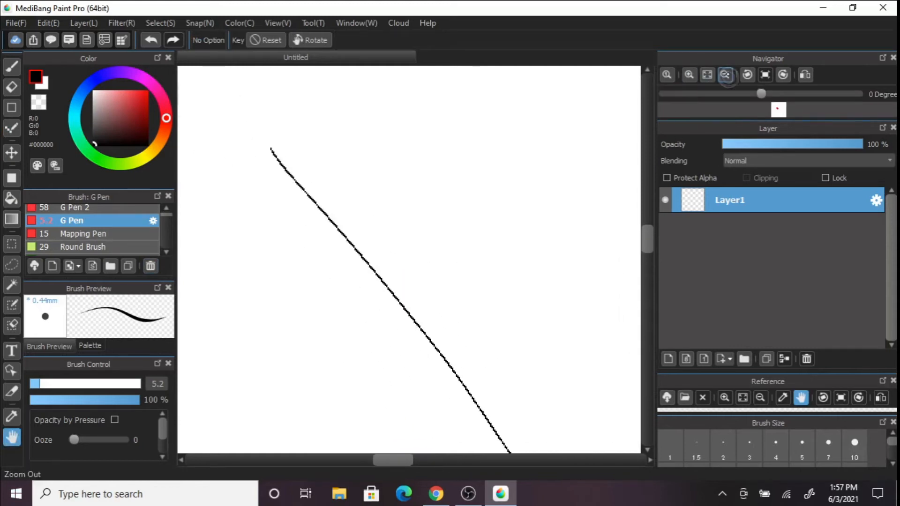
{"action": "left_click", "coordinate": [726, 75]}
{"action": "left_click_drag", "start_coordinate": [409, 333], "coordinate": [375, 255]}
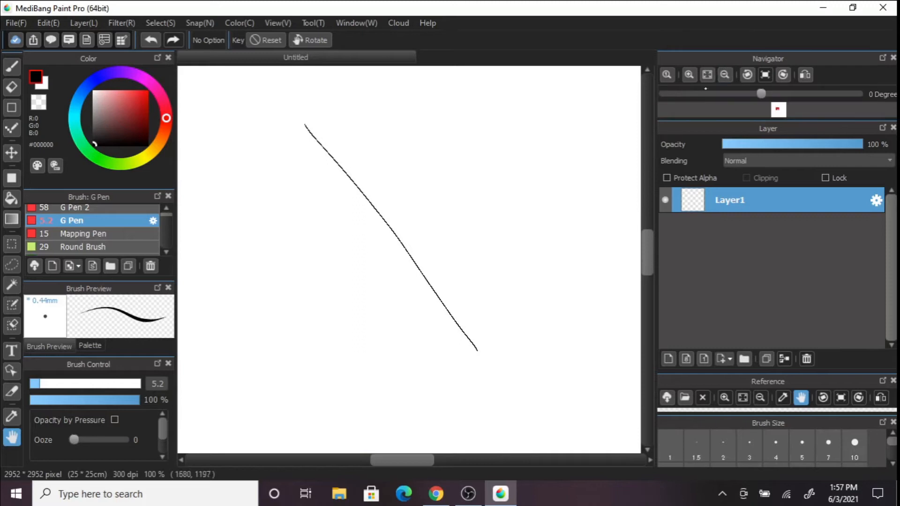
{"action": "left_click", "coordinate": [689, 75]}
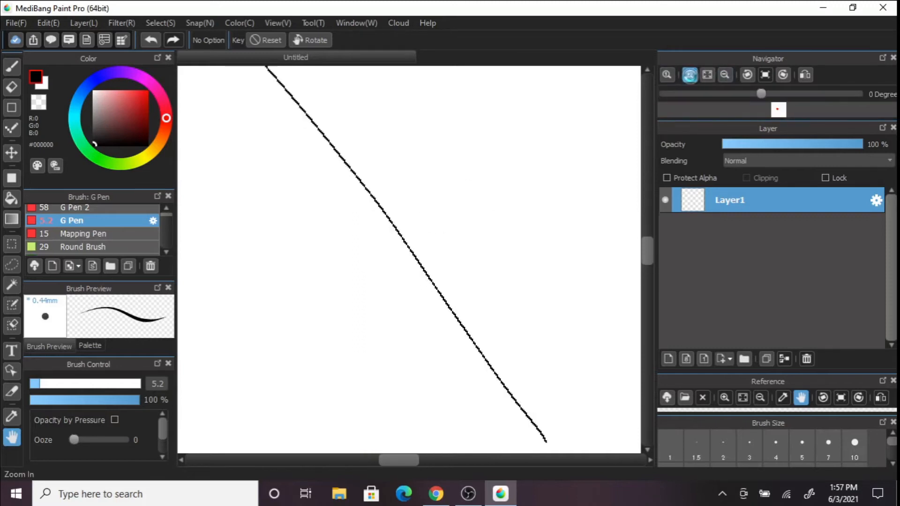
{"action": "left_click", "coordinate": [689, 75]}
{"action": "left_click", "coordinate": [689, 75]}
{"action": "left_click", "coordinate": [689, 75]}
{"action": "left_click_drag", "start_coordinate": [454, 147], "coordinate": [400, 236]}
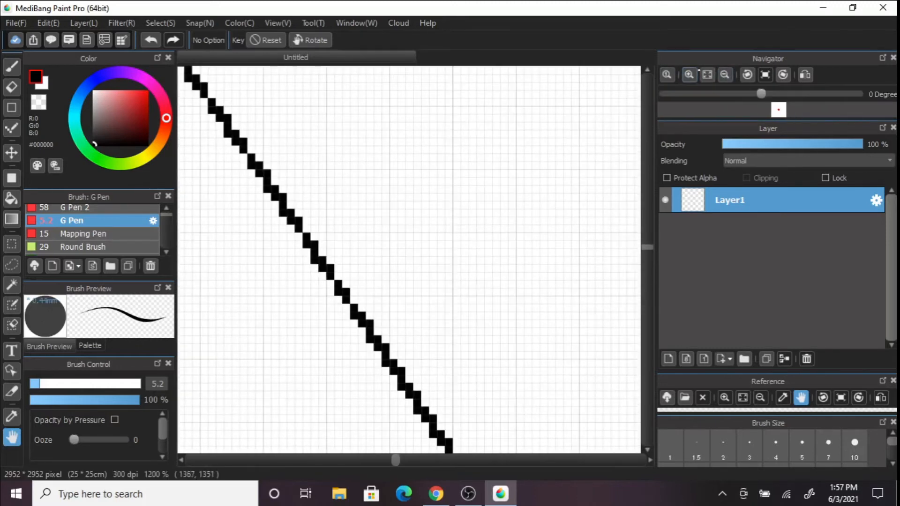
{"action": "left_click", "coordinate": [691, 73]}
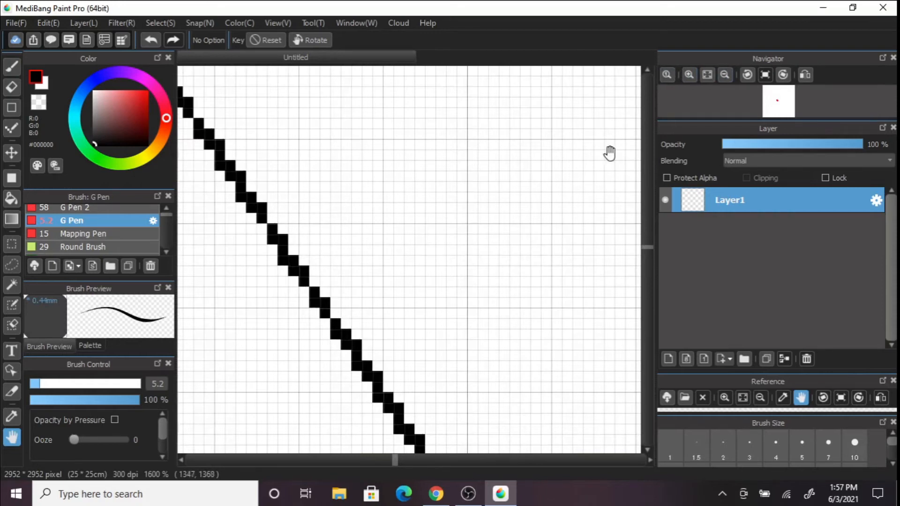
Step: Undo the diagonal dot line and return to a view of the whole canvas
{"action": "left_click", "coordinate": [725, 75]}
{"action": "left_click", "coordinate": [725, 75]}
{"action": "left_click", "coordinate": [725, 75]}
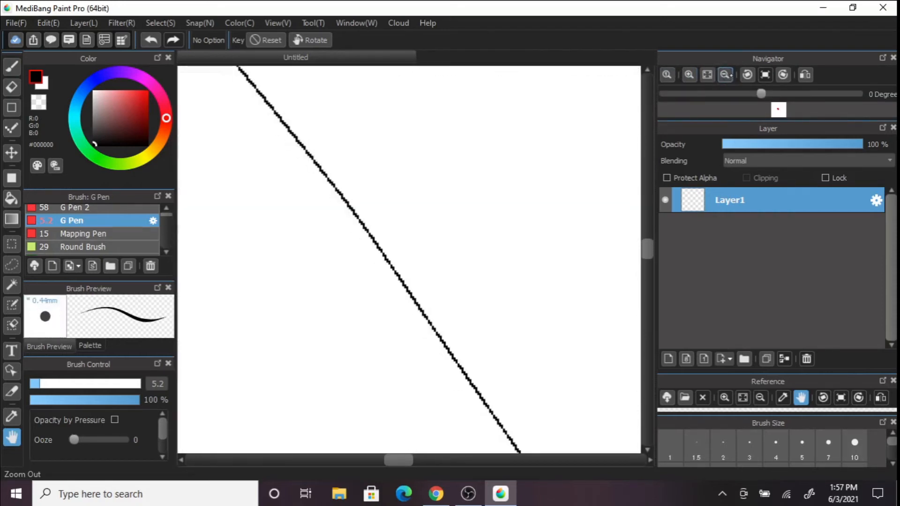
{"action": "left_click", "coordinate": [727, 75]}
{"action": "left_click", "coordinate": [726, 75]}
{"action": "left_click", "coordinate": [726, 75]}
{"action": "left_click", "coordinate": [726, 75]}
{"action": "left_click", "coordinate": [726, 75]}
{"action": "left_click", "coordinate": [726, 75]}
{"action": "left_click", "coordinate": [726, 75]}
{"action": "left_click_drag", "start_coordinate": [558, 266], "coordinate": [458, 221]}
{"action": "left_click_drag", "start_coordinate": [379, 251], "coordinate": [478, 255]}
{"action": "left_click", "coordinate": [151, 41]}
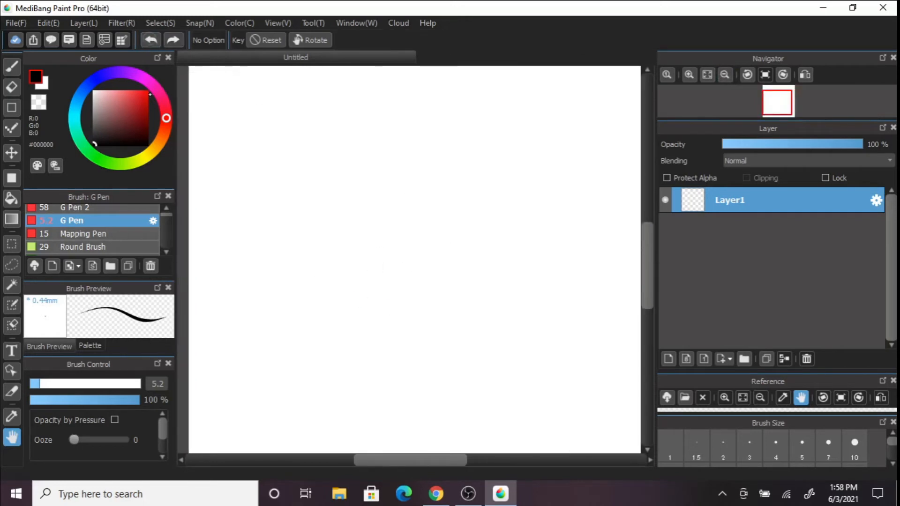
Step: Draw a solid black upright rectangle right of the canvas centre with the Fill Tool
{"action": "left_click", "coordinate": [11, 153]}
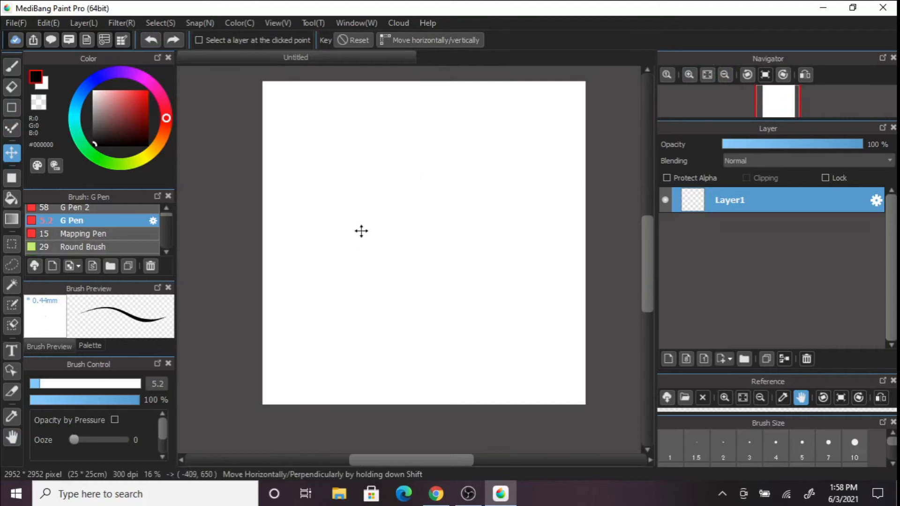
{"action": "left_click", "coordinate": [12, 107]}
{"action": "left_click", "coordinate": [11, 177]}
{"action": "left_click", "coordinate": [240, 40]}
{"action": "left_click", "coordinate": [237, 35]}
{"action": "left_click_drag", "start_coordinate": [402, 161], "coordinate": [505, 286]}
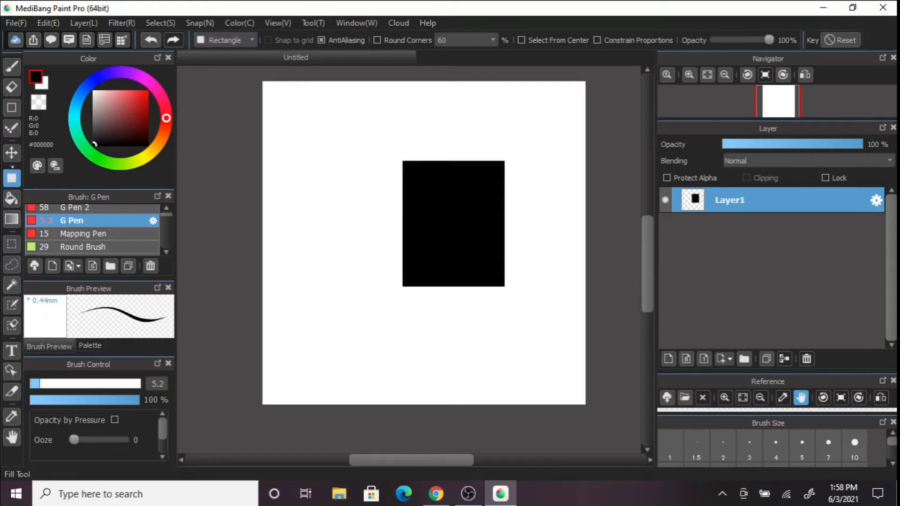
Step: Move the black rectangle slightly left and down, and undo both the move and the rectangle
{"action": "left_click", "coordinate": [12, 153]}
{"action": "left_click_drag", "start_coordinate": [428, 199], "coordinate": [407, 220]}
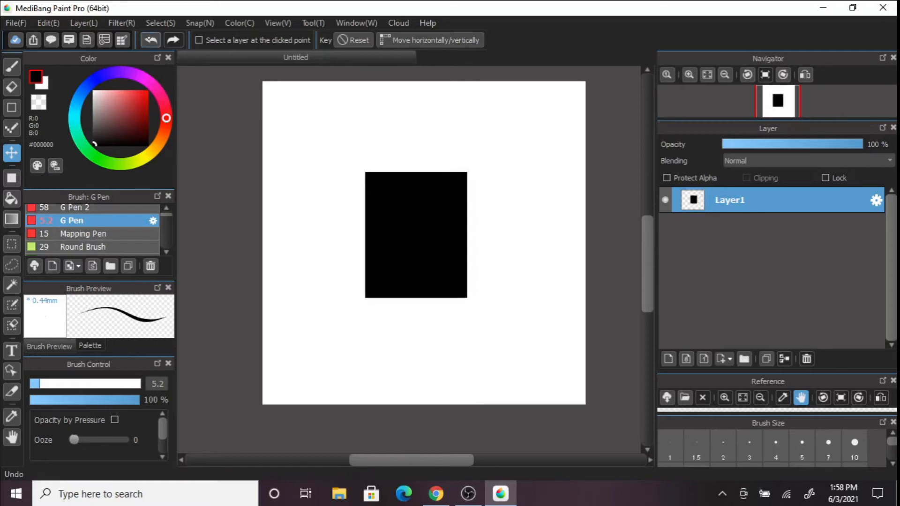
{"action": "left_click", "coordinate": [151, 40]}
{"action": "left_click", "coordinate": [150, 40]}
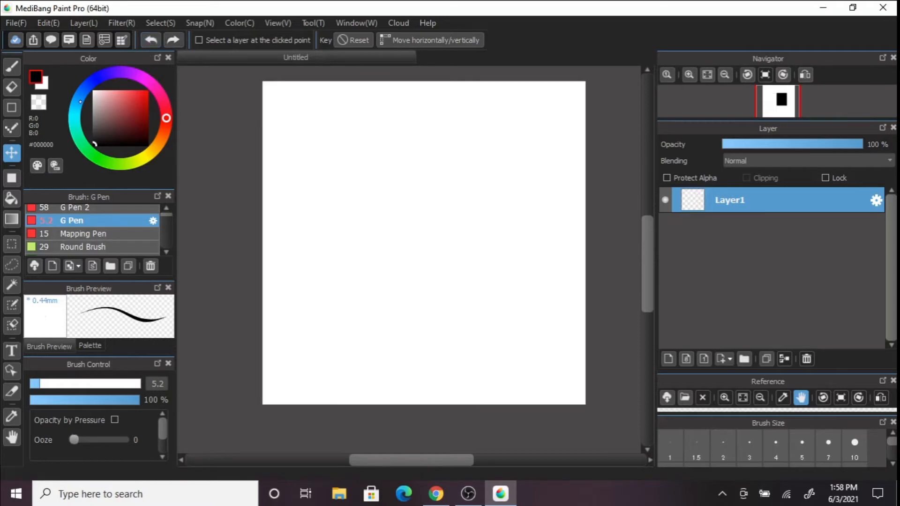
Step: Set the Fill Tool's shape to Ellipse, draw two small solid ellipses side by side, and undo both
{"action": "left_click", "coordinate": [12, 178]}
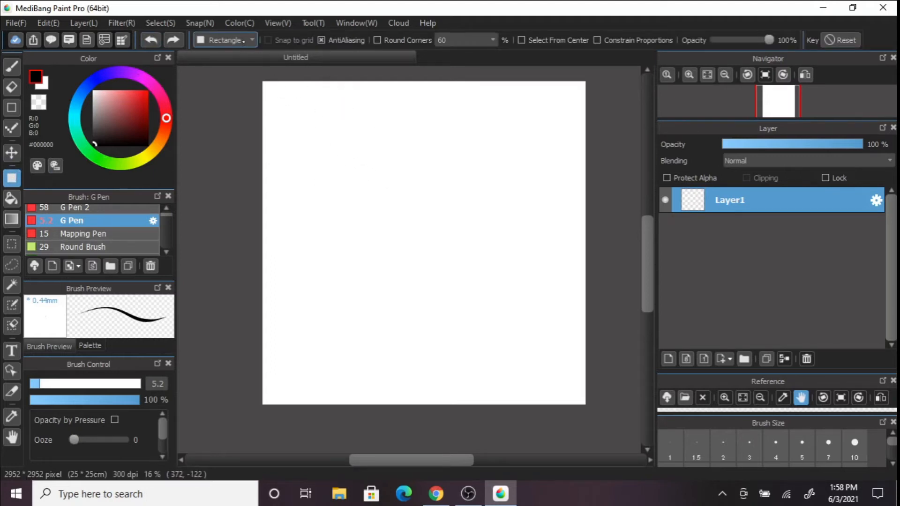
{"action": "left_click", "coordinate": [244, 41]}
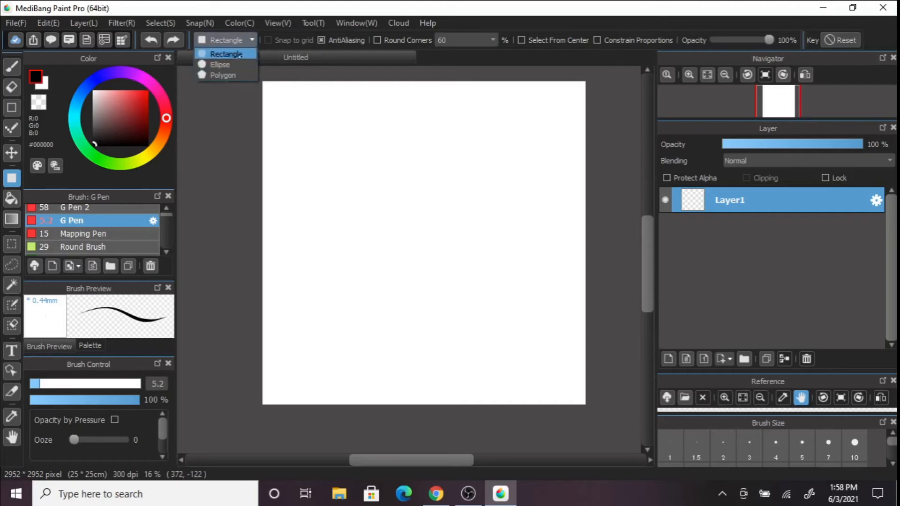
{"action": "left_click", "coordinate": [239, 64]}
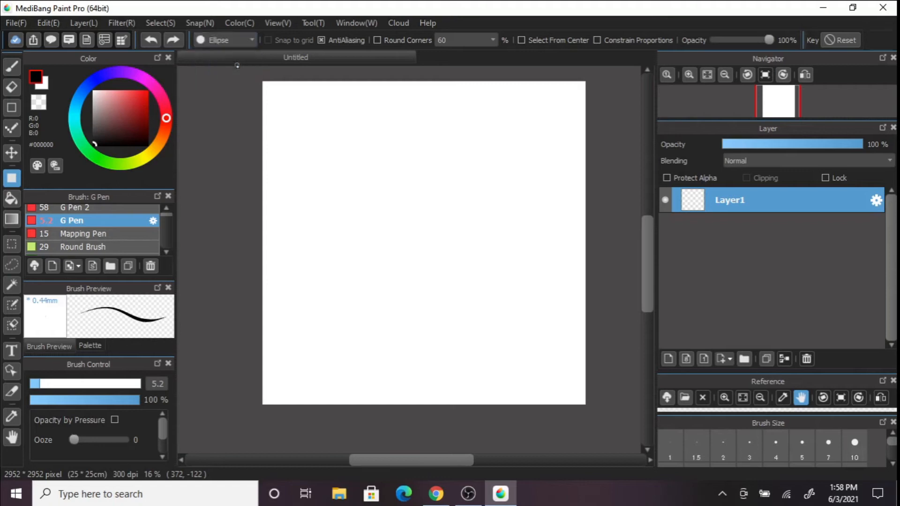
{"action": "left_click", "coordinate": [689, 74]}
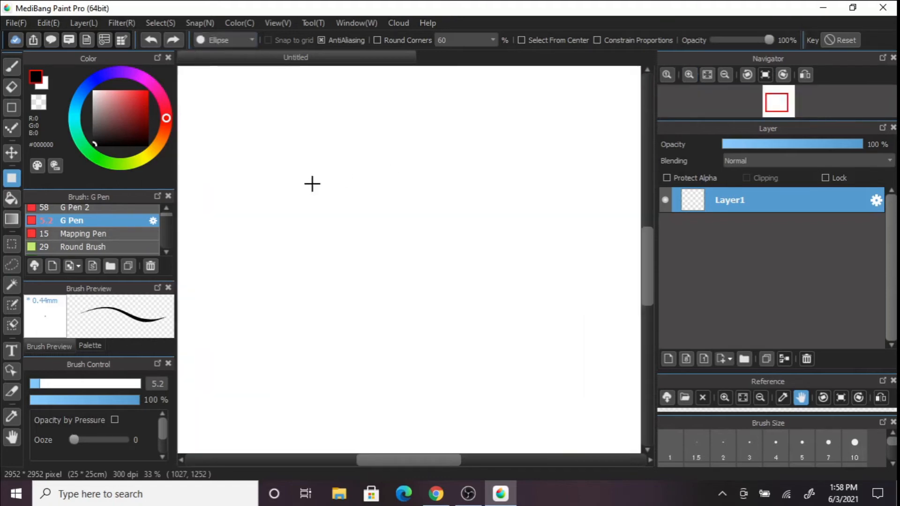
{"action": "left_click_drag", "start_coordinate": [311, 175], "coordinate": [353, 231]}
{"action": "left_click_drag", "start_coordinate": [444, 184], "coordinate": [475, 230]}
{"action": "left_click", "coordinate": [151, 40]}
{"action": "left_click", "coordinate": [151, 40]}
Step: Draw a large, nearly circular ellipse outline around the middle of the canvas with the Shape Brush
{"action": "left_click", "coordinate": [725, 74]}
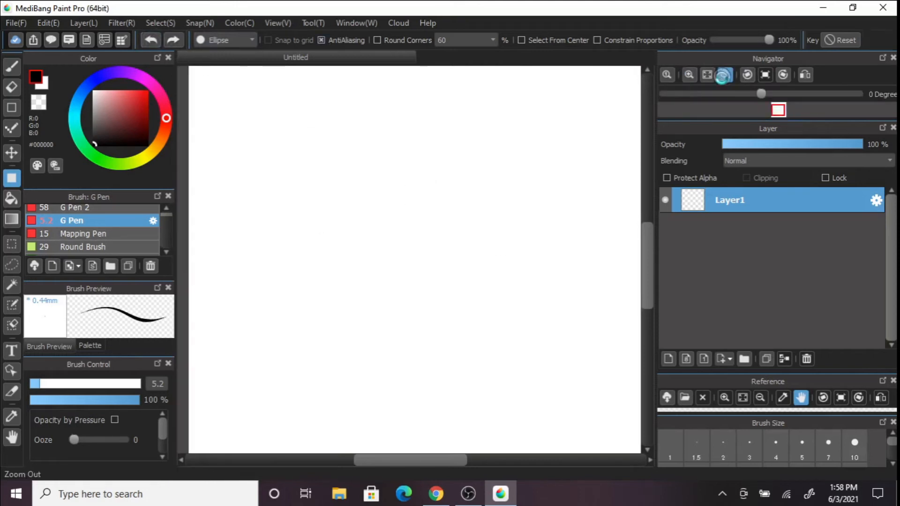
{"action": "left_click", "coordinate": [11, 437]}
{"action": "left_click_drag", "start_coordinate": [422, 195], "coordinate": [401, 200]}
{"action": "left_click", "coordinate": [11, 107]}
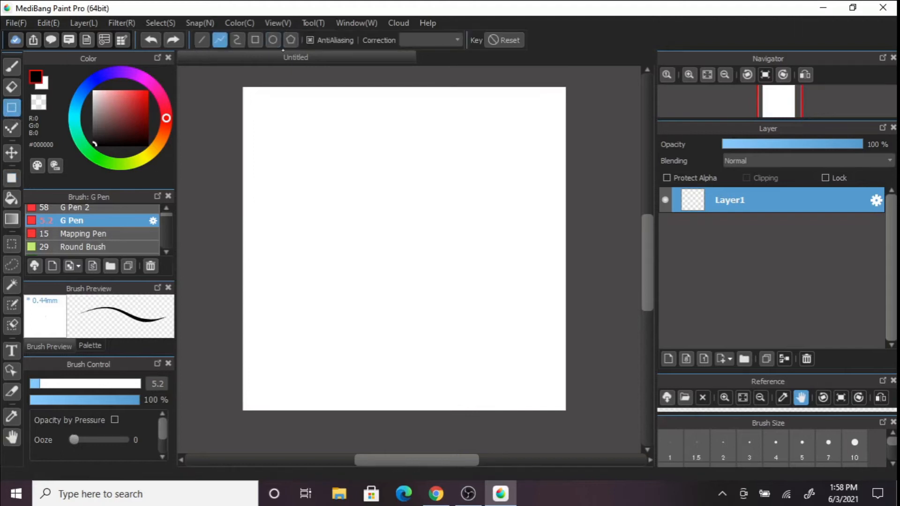
{"action": "left_click_drag", "start_coordinate": [304, 160], "coordinate": [447, 295]}
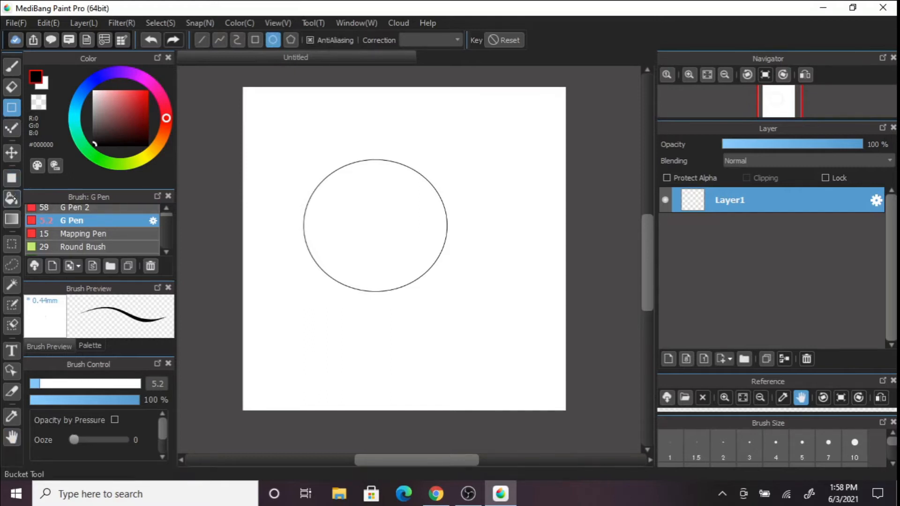
Step: Fill the large ellipse with black using the Bucket Tool, undo the fill, and keep Canvas as the reference
{"action": "left_click", "coordinate": [11, 198]}
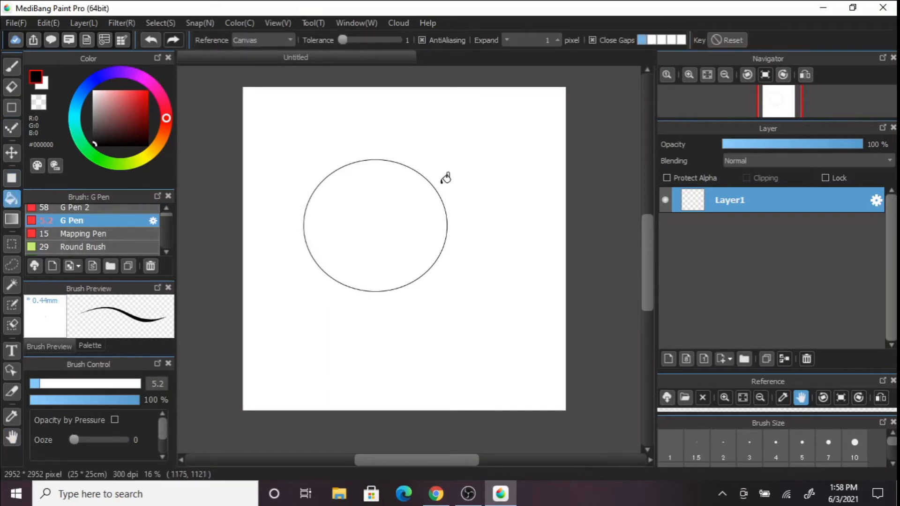
{"action": "left_click", "coordinate": [688, 74]}
{"action": "left_click", "coordinate": [376, 199]}
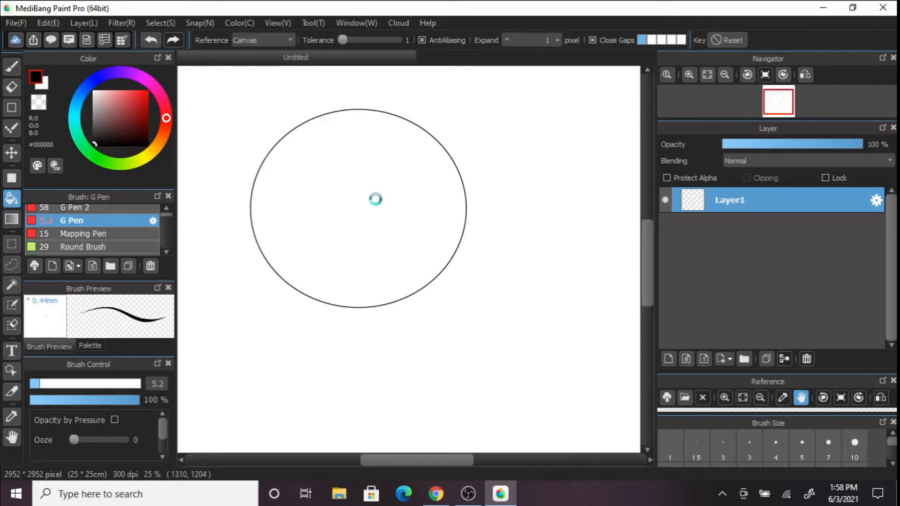
{"action": "key", "text": "ctrl+z"}
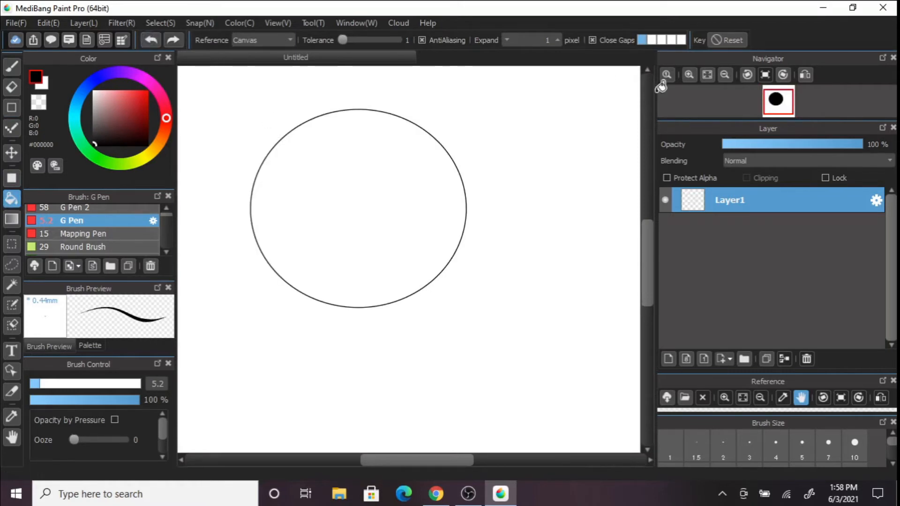
{"action": "left_click", "coordinate": [725, 74]}
{"action": "left_click", "coordinate": [253, 40]}
{"action": "left_click", "coordinate": [254, 52]}
Step: Draw a small upright rectangle to the upper right of the ellipse and a small triangle to its upper left with the Shape Brush
{"action": "left_click", "coordinate": [11, 108]}
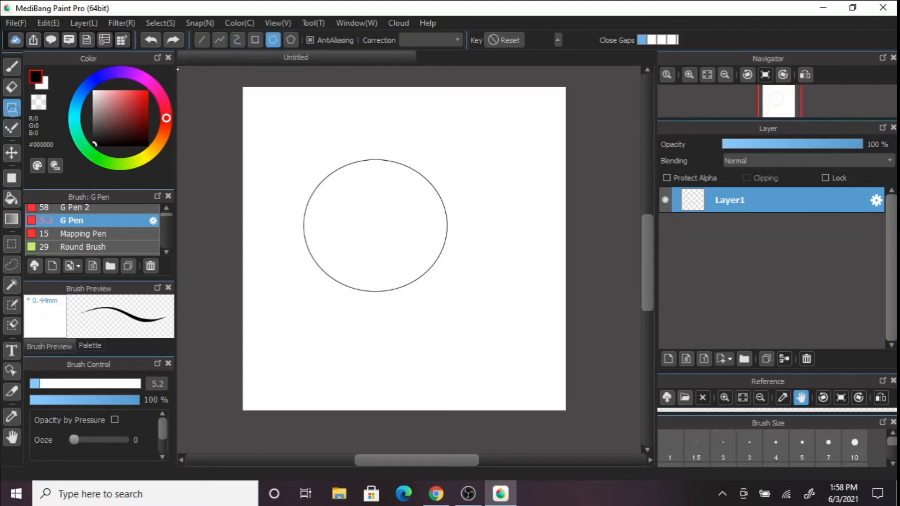
{"action": "left_click", "coordinate": [255, 39]}
{"action": "left_click_drag", "start_coordinate": [460, 121], "coordinate": [491, 163]}
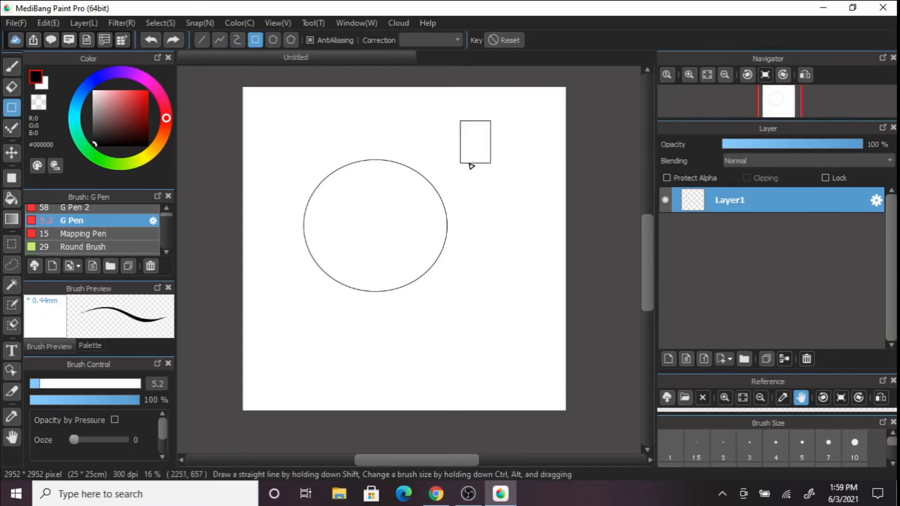
{"action": "left_click", "coordinate": [291, 41]}
{"action": "left_click", "coordinate": [273, 104]}
{"action": "left_click", "coordinate": [277, 143]}
{"action": "double_click", "coordinate": [311, 114]}
Step: Fill the small triangle with red #FF0000 using the Bucket Tool
{"action": "left_click", "coordinate": [11, 198]}
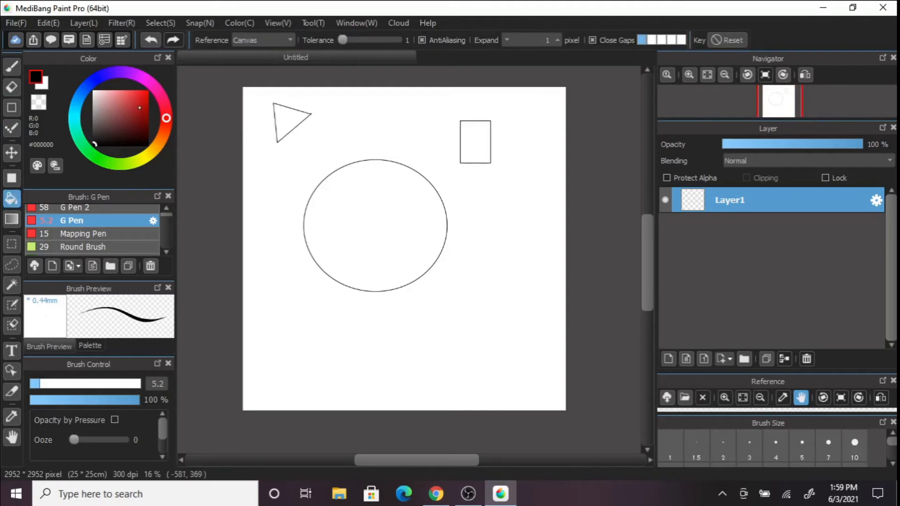
{"action": "left_click_drag", "start_coordinate": [136, 101], "coordinate": [148, 91]}
{"action": "left_click", "coordinate": [278, 117]}
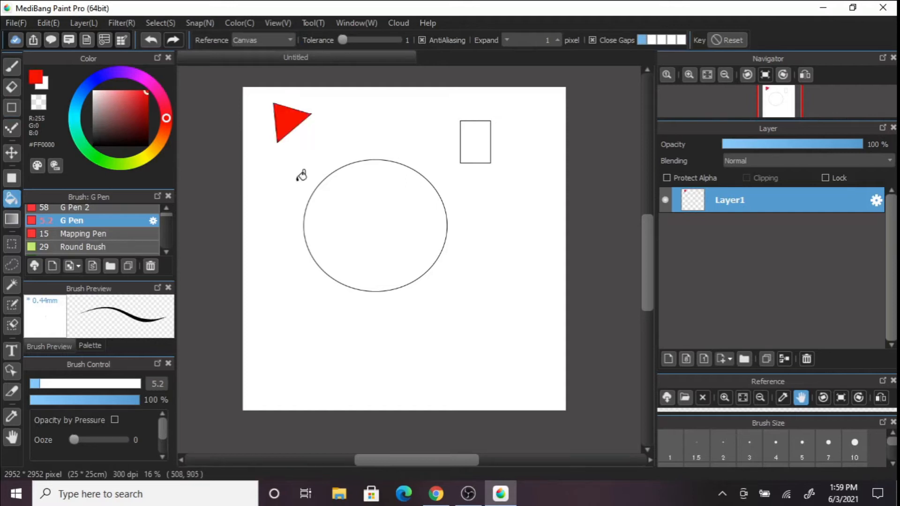
Step: Fill the small rectangle with violet #5300FF and the large ellipse with green #00FF03
{"action": "left_click_drag", "start_coordinate": [140, 80], "coordinate": [112, 73]}
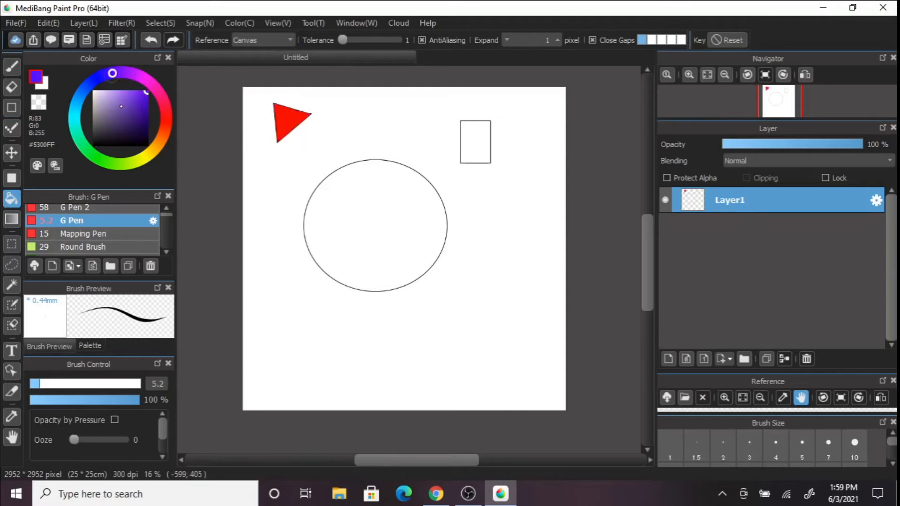
{"action": "left_click", "coordinate": [472, 147]}
{"action": "left_click", "coordinate": [97, 158]}
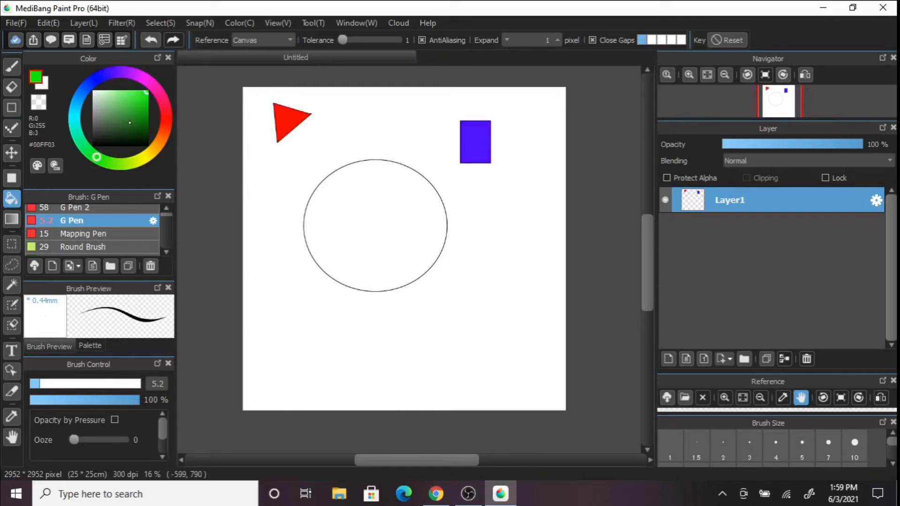
{"action": "left_click", "coordinate": [393, 249]}
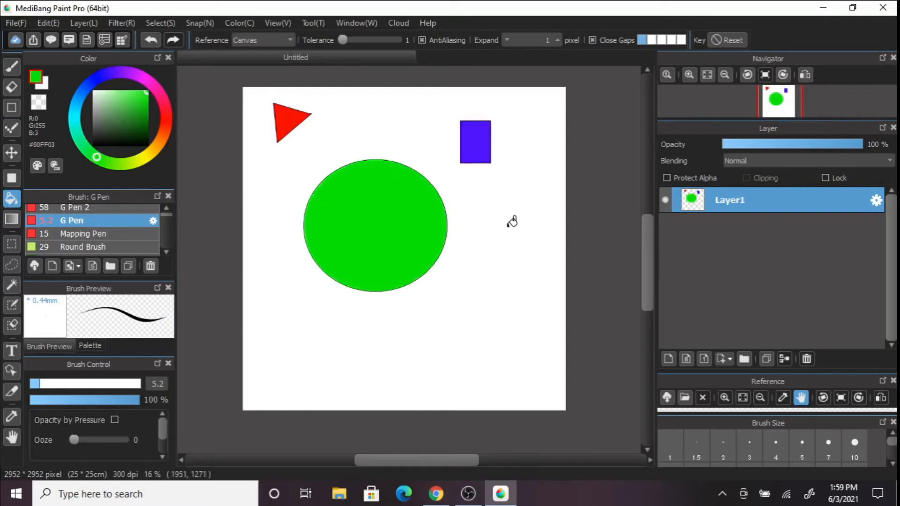
Step: Undo all the colour fills and drawn shapes until the canvas is blank
{"action": "left_click", "coordinate": [689, 75]}
{"action": "left_click", "coordinate": [725, 74]}
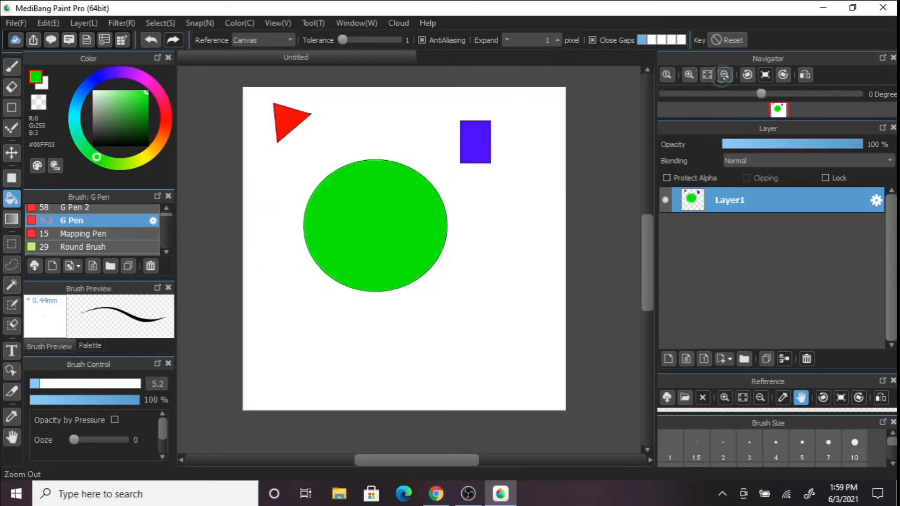
{"action": "left_click", "coordinate": [151, 40]}
{"action": "left_click", "coordinate": [150, 40]}
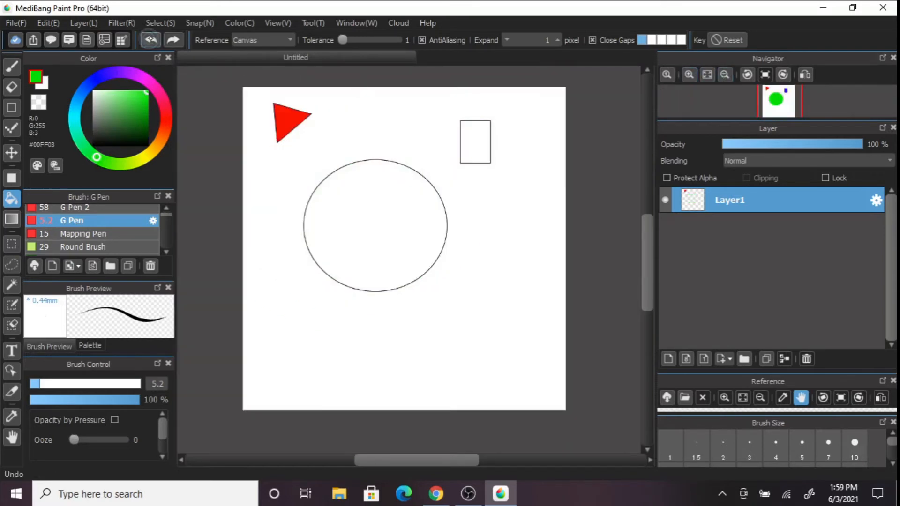
{"action": "left_click", "coordinate": [150, 40]}
{"action": "left_click", "coordinate": [151, 39]}
{"action": "left_click", "coordinate": [151, 40]}
{"action": "left_click", "coordinate": [150, 40]}
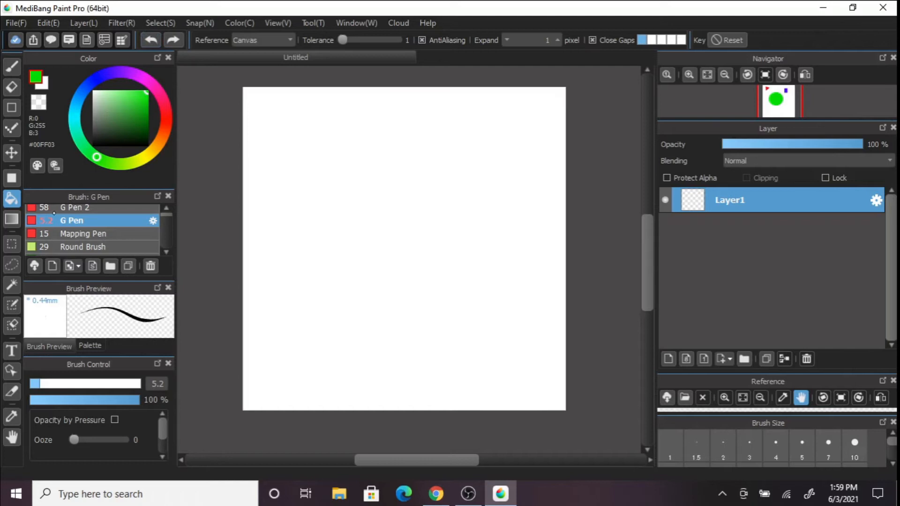
Step: Draw diagonal linear gradients from blue #1E00DB to green #00FF03 across the canvas, first upward and once downward, undoing each one
{"action": "left_click", "coordinate": [12, 219]}
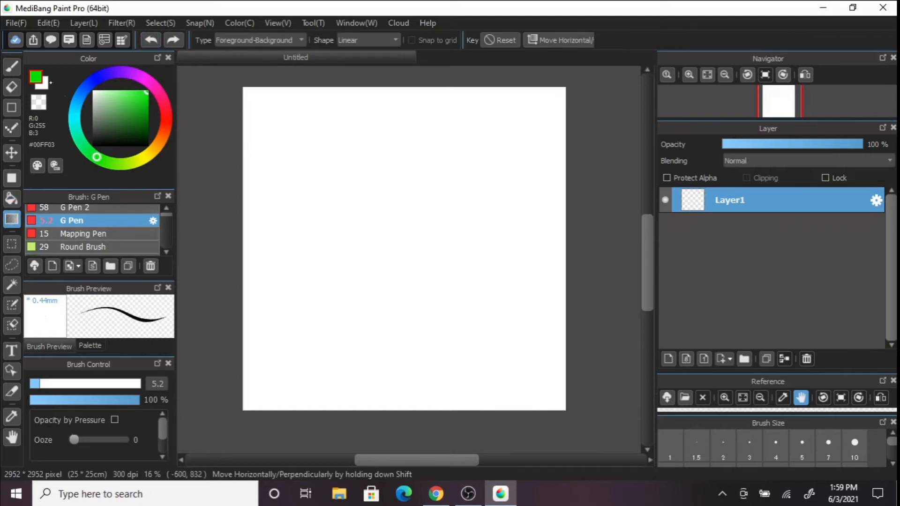
{"action": "left_click", "coordinate": [45, 85]}
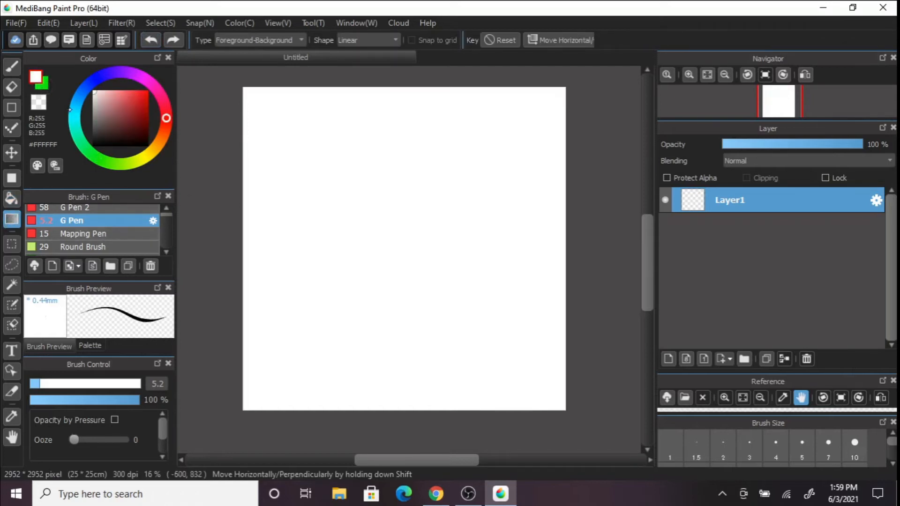
{"action": "left_click", "coordinate": [104, 75]}
{"action": "left_click", "coordinate": [146, 98]}
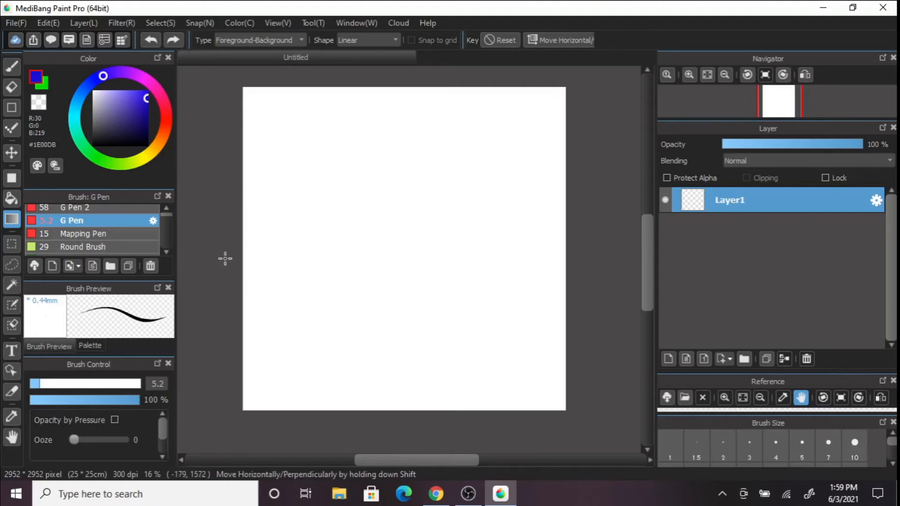
{"action": "left_click_drag", "start_coordinate": [220, 283], "coordinate": [595, 116]}
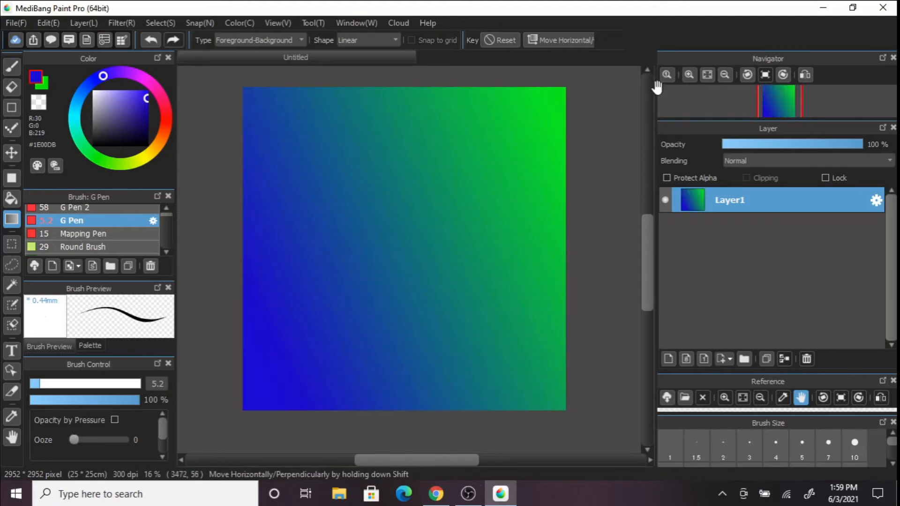
{"action": "left_click", "coordinate": [148, 42]}
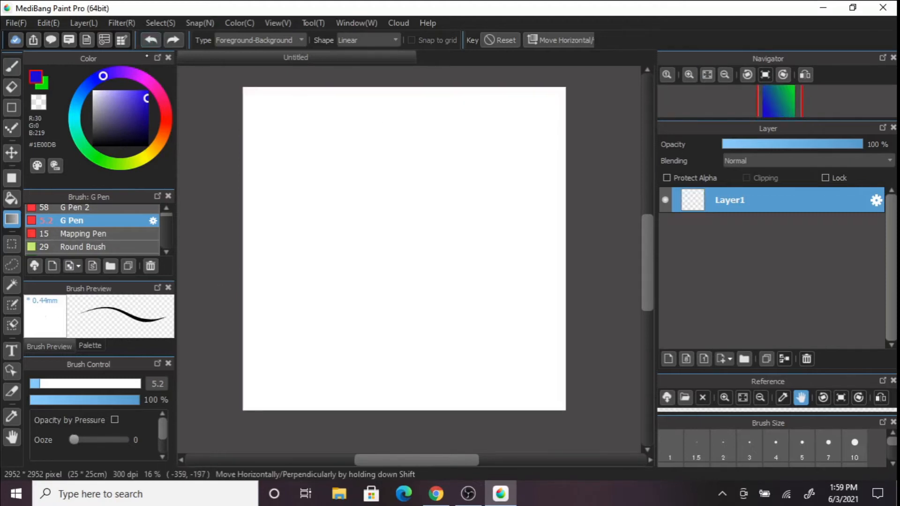
{"action": "left_click_drag", "start_coordinate": [226, 113], "coordinate": [593, 359]}
{"action": "left_click", "coordinate": [149, 41]}
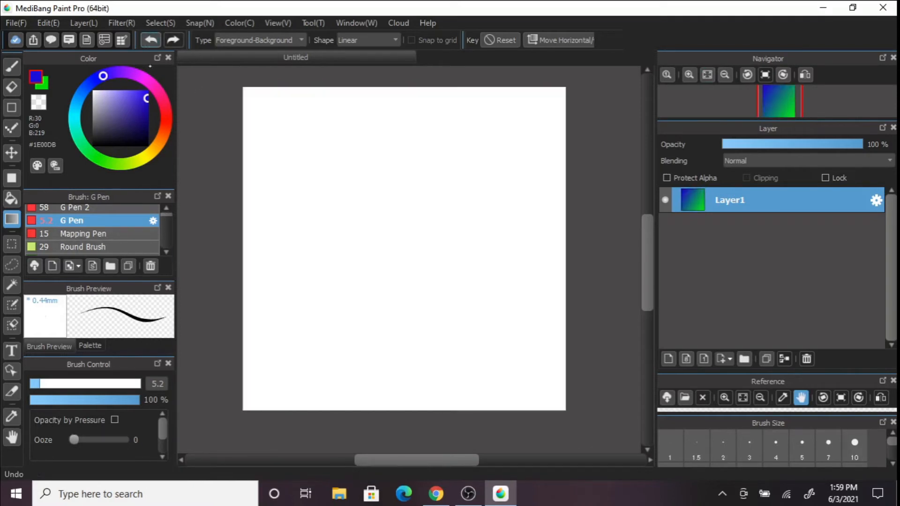
Step: Draw a nearly horizontal linear gradient from cyan #00CAFF to purple across the canvas, and undo it
{"action": "left_click", "coordinate": [136, 75]}
{"action": "left_click", "coordinate": [47, 82]}
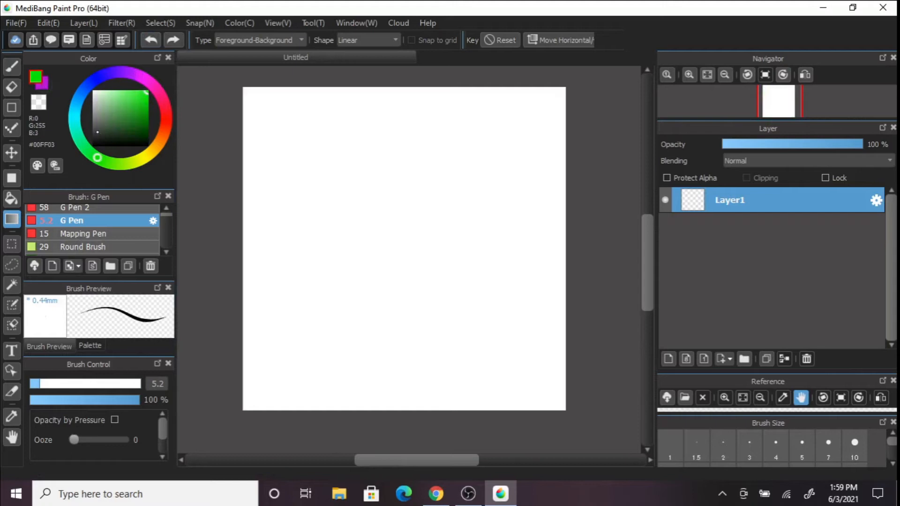
{"action": "left_click", "coordinate": [76, 109]}
{"action": "left_click_drag", "start_coordinate": [245, 205], "coordinate": [608, 185]}
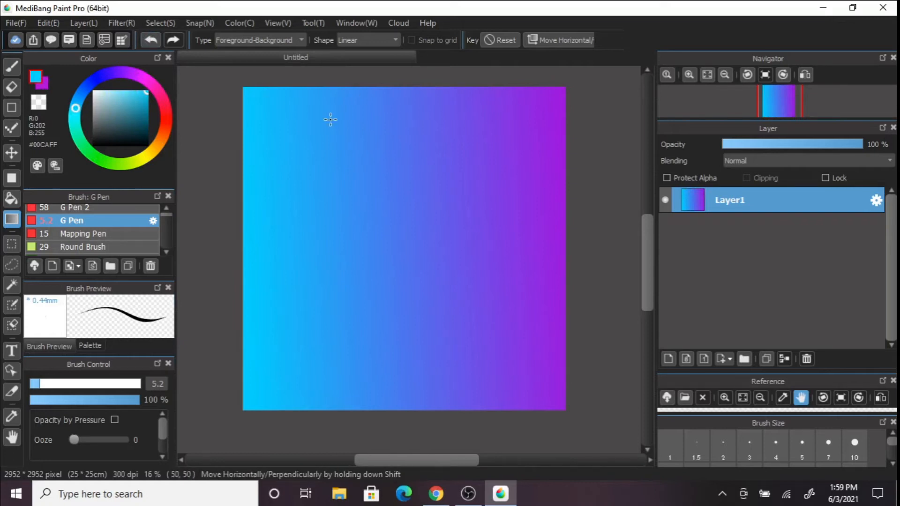
{"action": "left_click", "coordinate": [151, 40]}
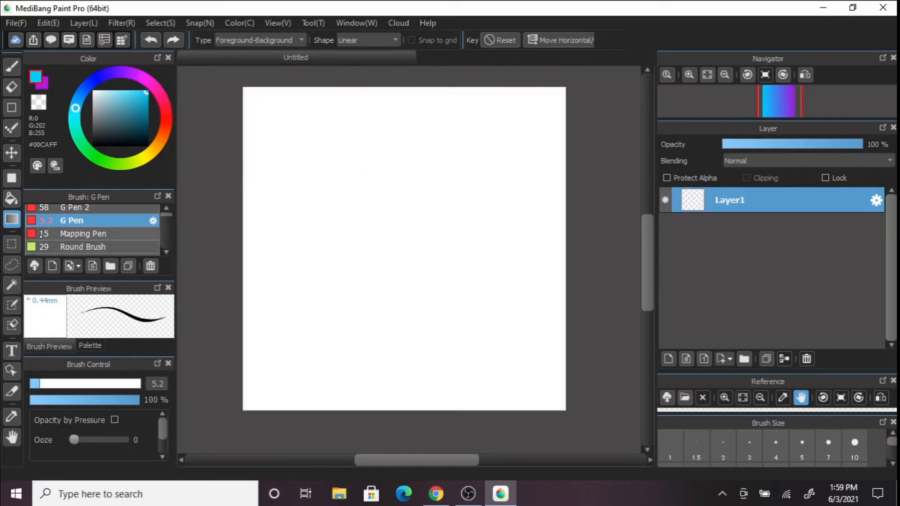
Step: Draw a black #000000 ellipse outline in the upper middle of the canvas with the Shape Brush
{"action": "left_click", "coordinate": [12, 244]}
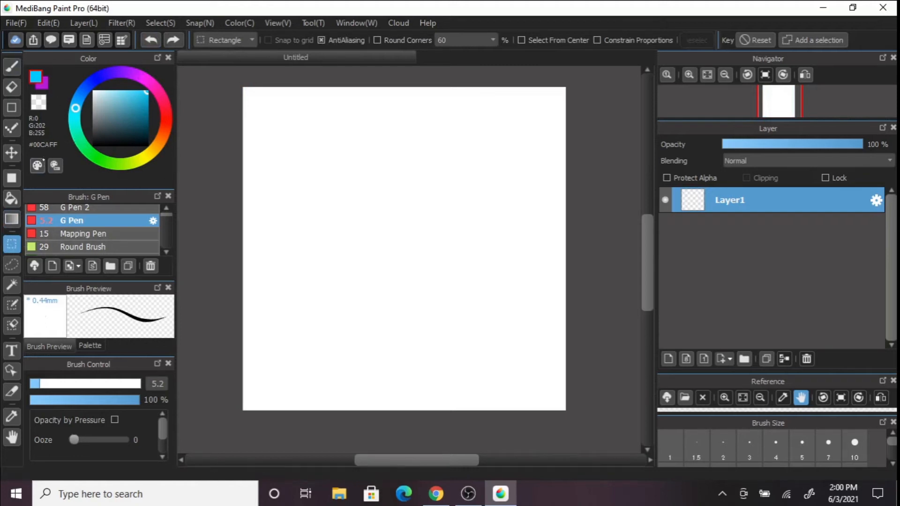
{"action": "left_click", "coordinate": [12, 108]}
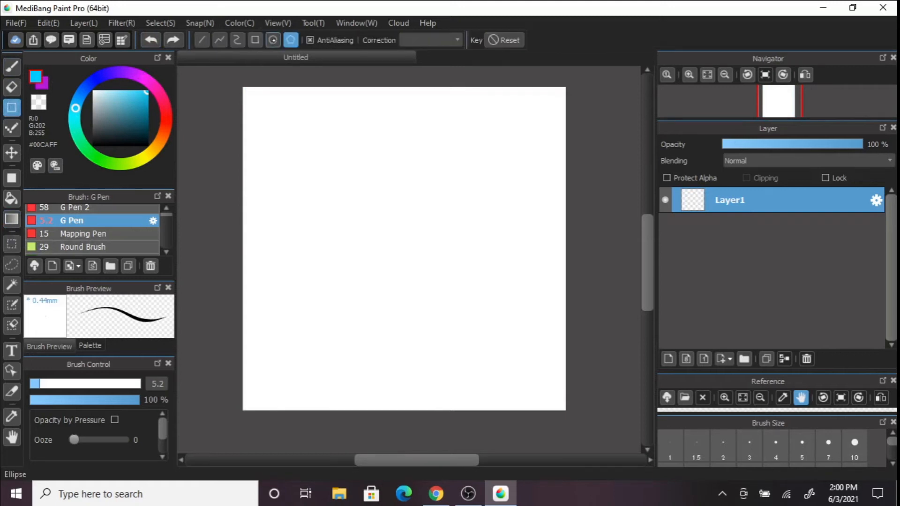
{"action": "left_click", "coordinate": [273, 40]}
{"action": "left_click", "coordinate": [94, 145]}
{"action": "left_click_drag", "start_coordinate": [318, 159], "coordinate": [442, 267]}
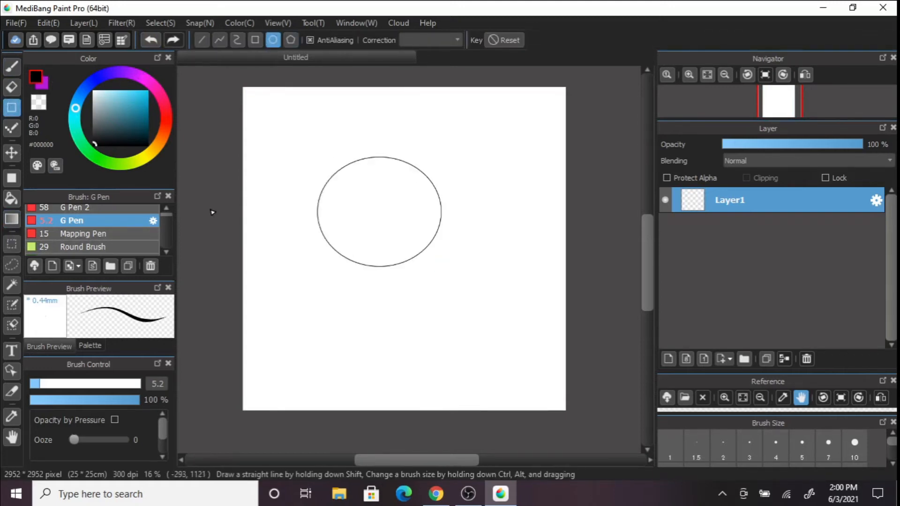
Step: Select a rectangular area around the ellipse and move it down and to the right with Transform
{"action": "left_click", "coordinate": [12, 244]}
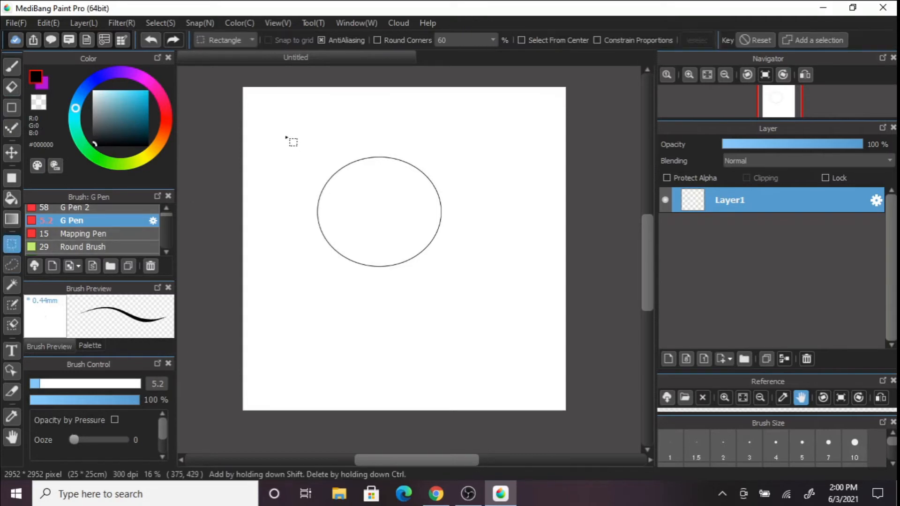
{"action": "left_click_drag", "start_coordinate": [265, 119], "coordinate": [491, 293]}
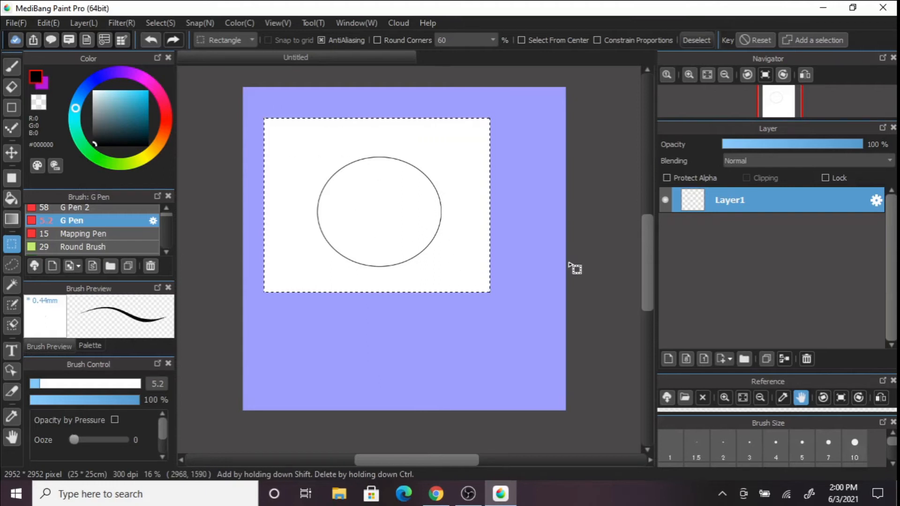
{"action": "key", "text": "ctrl+t"}
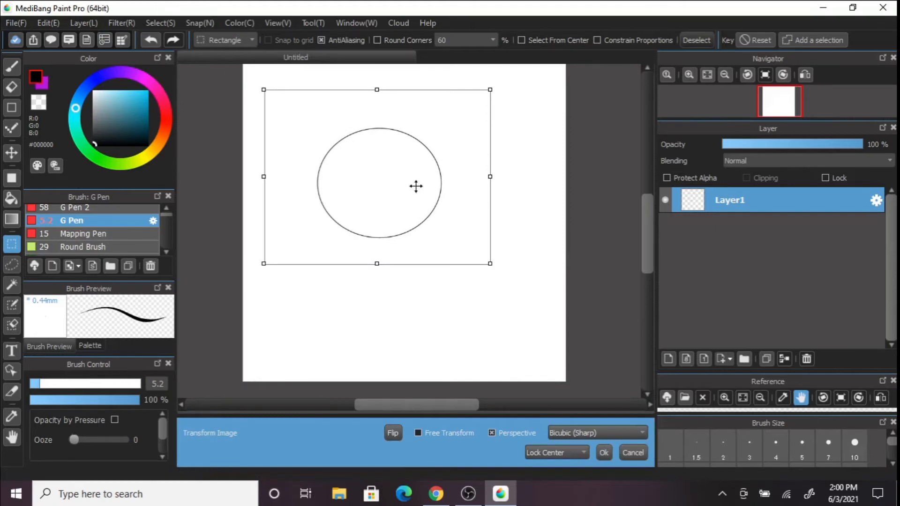
{"action": "left_click_drag", "start_coordinate": [415, 186], "coordinate": [446, 225]}
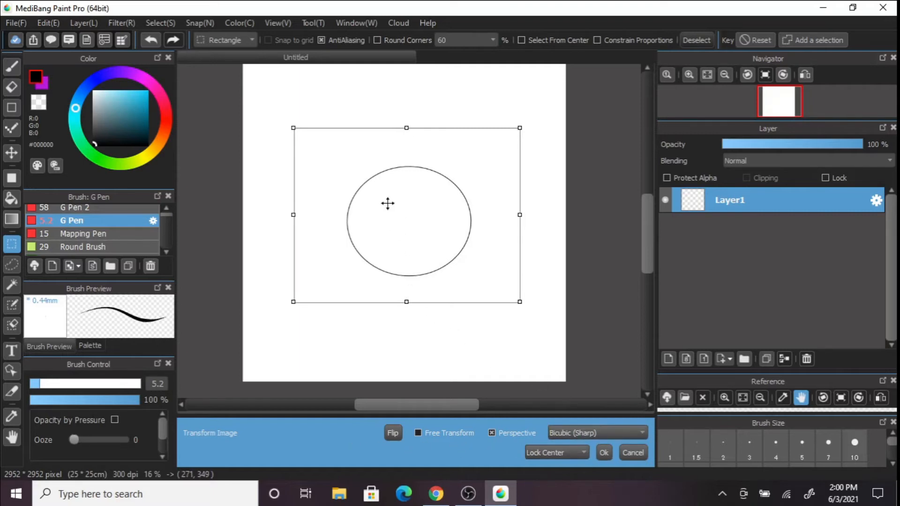
Step: Scale the selected ellipse down and back up to slightly below its drawn size, apply the transformation and deselect
{"action": "left_click_drag", "start_coordinate": [518, 301], "coordinate": [532, 320]}
{"action": "left_click_drag", "start_coordinate": [468, 272], "coordinate": [390, 226]}
{"action": "left_click_drag", "start_coordinate": [444, 220], "coordinate": [464, 221]}
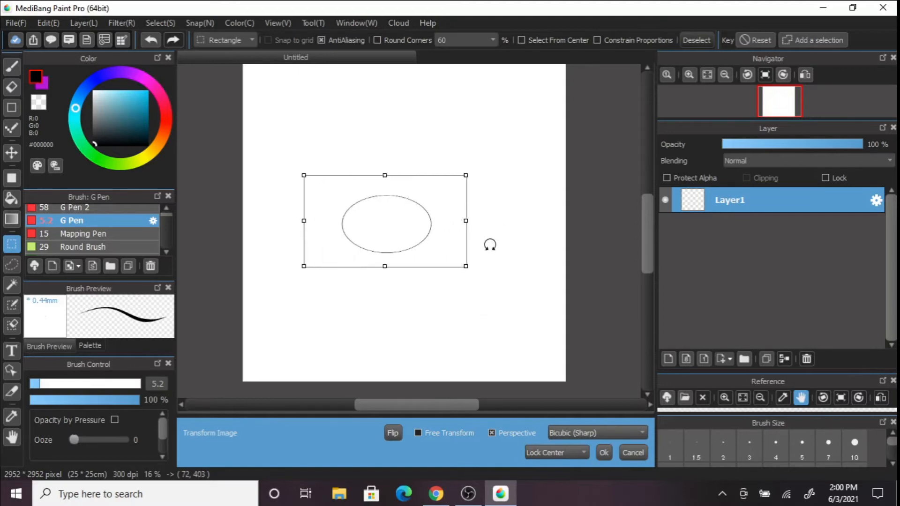
{"action": "left_click_drag", "start_coordinate": [464, 265], "coordinate": [491, 302]}
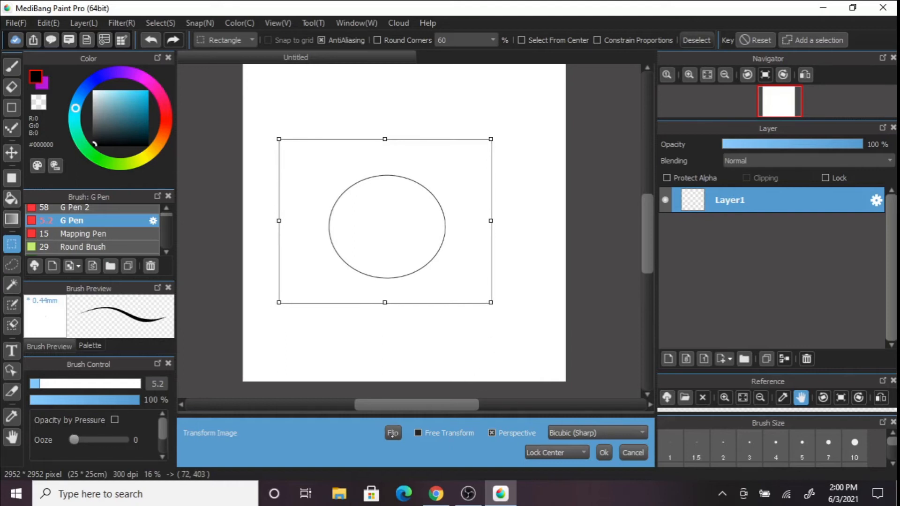
{"action": "left_click", "coordinate": [606, 453]}
{"action": "left_click", "coordinate": [525, 372]}
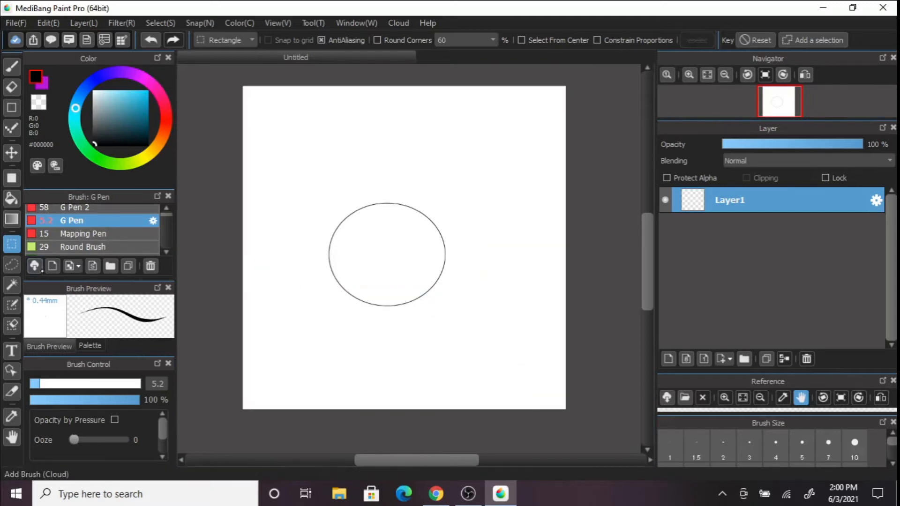
Step: Lasso a freehand area around the ellipse, move it slightly down and right with Transform, and discard the transformation
{"action": "left_click", "coordinate": [12, 265]}
{"action": "mouse_move", "coordinate": [356, 188]}
{"action": "left_mouse_down"}
{"action": "mouse_move", "coordinate": [443, 160]}
{"action": "mouse_move", "coordinate": [331, 178]}
{"action": "left_mouse_up"}
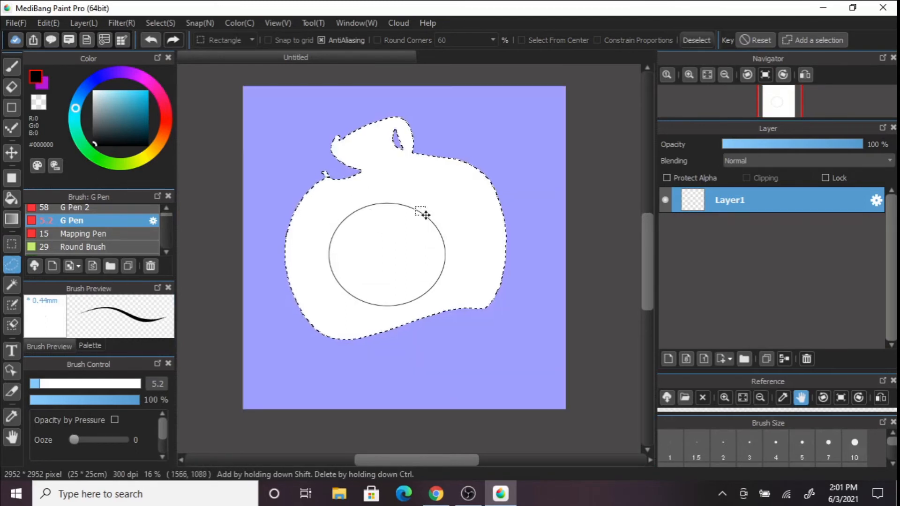
{"action": "key", "text": "ctrl+t"}
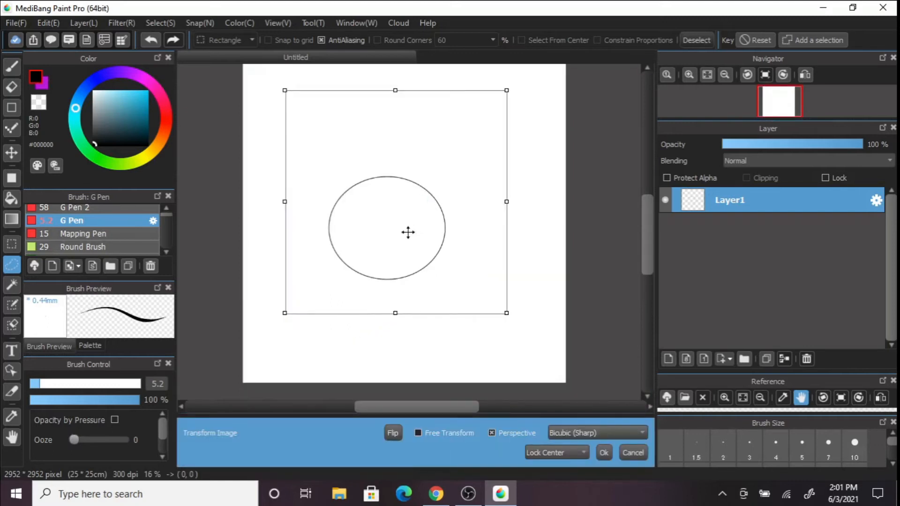
{"action": "left_click_drag", "start_coordinate": [406, 214], "coordinate": [419, 230]}
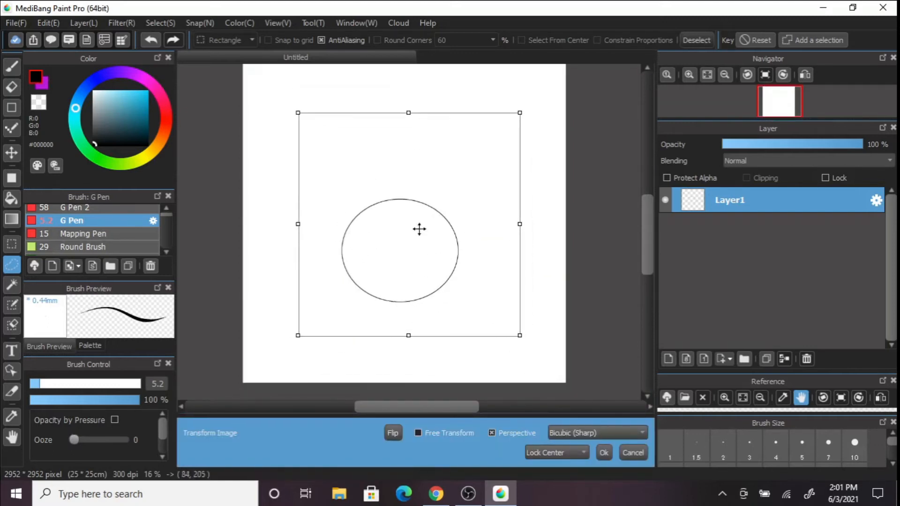
{"action": "key", "text": "Return"}
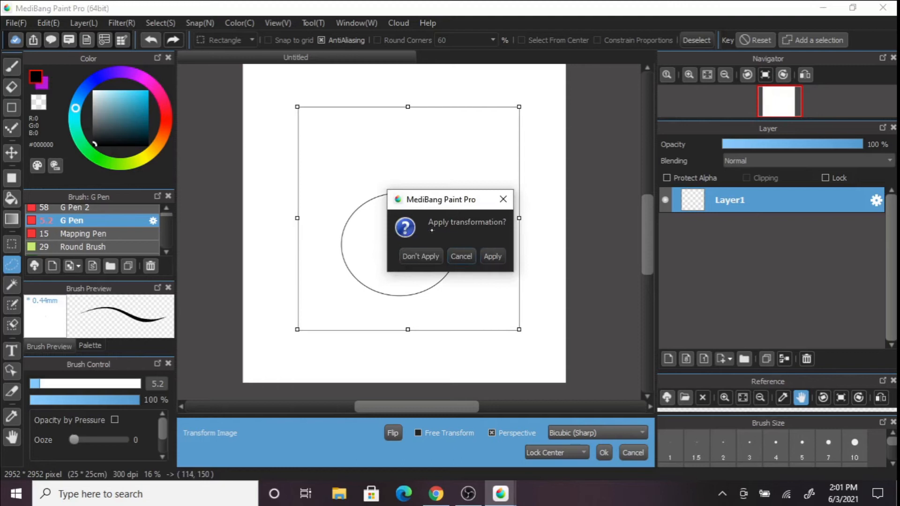
{"action": "left_click", "coordinate": [421, 257]}
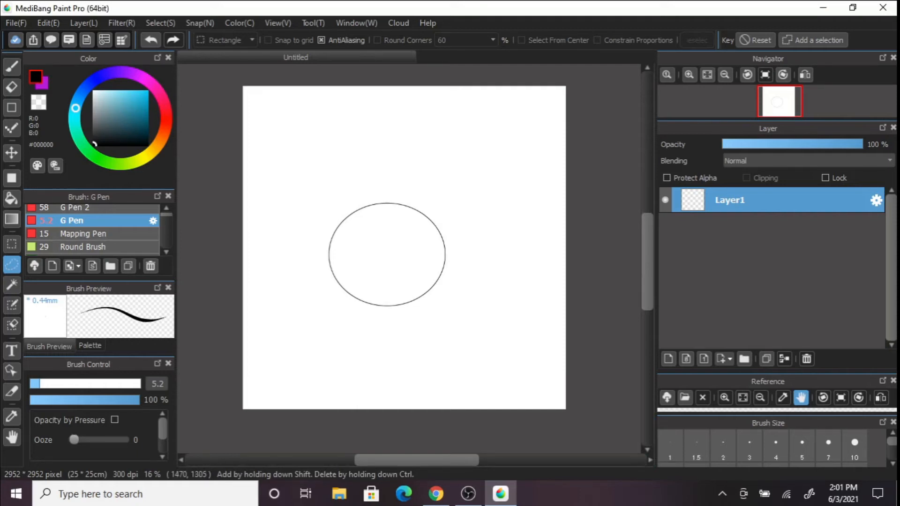
Step: Lasso the ellipse again, start Transform on it, leave it in place and clear the selection
{"action": "left_click_drag", "start_coordinate": [336, 188], "coordinate": [334, 193]}
{"action": "key", "text": "ctrl+t"}
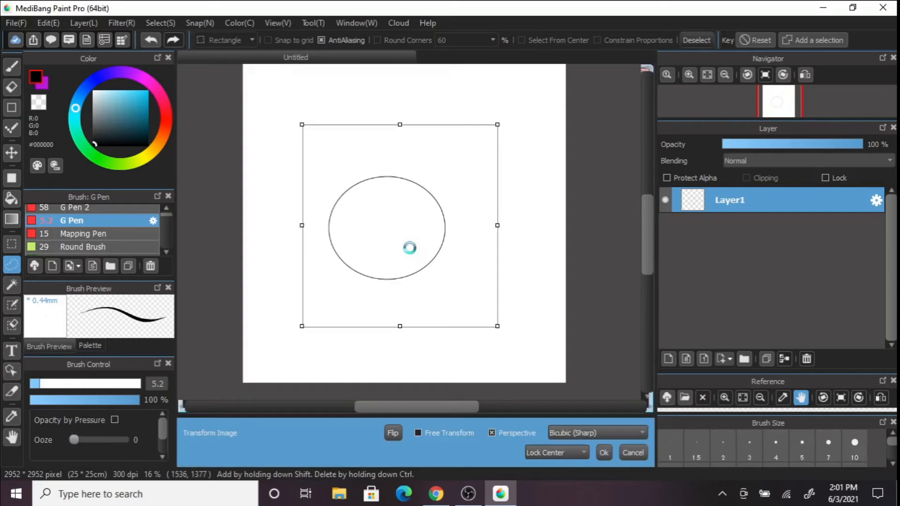
{"action": "key", "text": "Return"}
{"action": "key", "text": "ctrl+d"}
Step: Lasso the ellipse once more, move it up and to the right with Transform, discard the change and deselect
{"action": "mouse_move", "coordinate": [342, 190]}
{"action": "left_mouse_down"}
{"action": "mouse_move", "coordinate": [311, 315]}
{"action": "mouse_move", "coordinate": [356, 169]}
{"action": "left_mouse_up"}
{"action": "key", "text": "ctrl+t"}
{"action": "left_click_drag", "start_coordinate": [402, 230], "coordinate": [444, 169]}
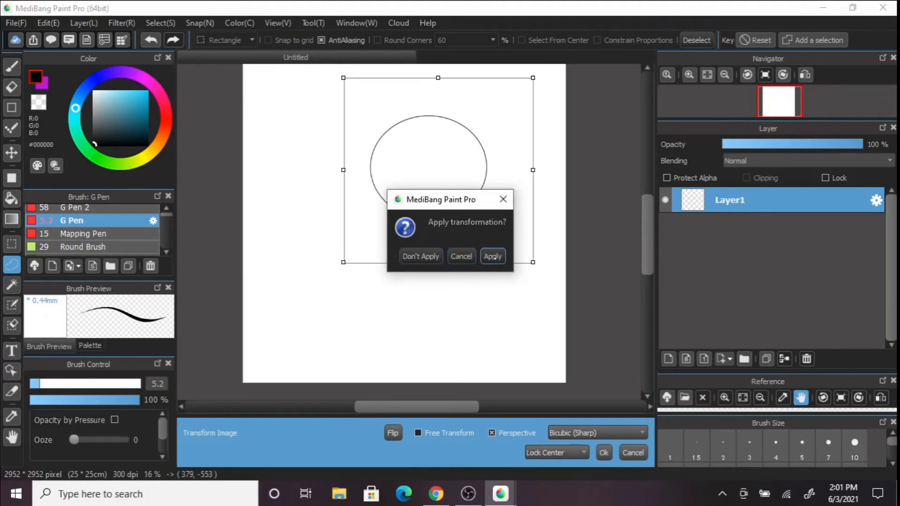
{"action": "left_click", "coordinate": [428, 257]}
{"action": "key", "text": "d"}
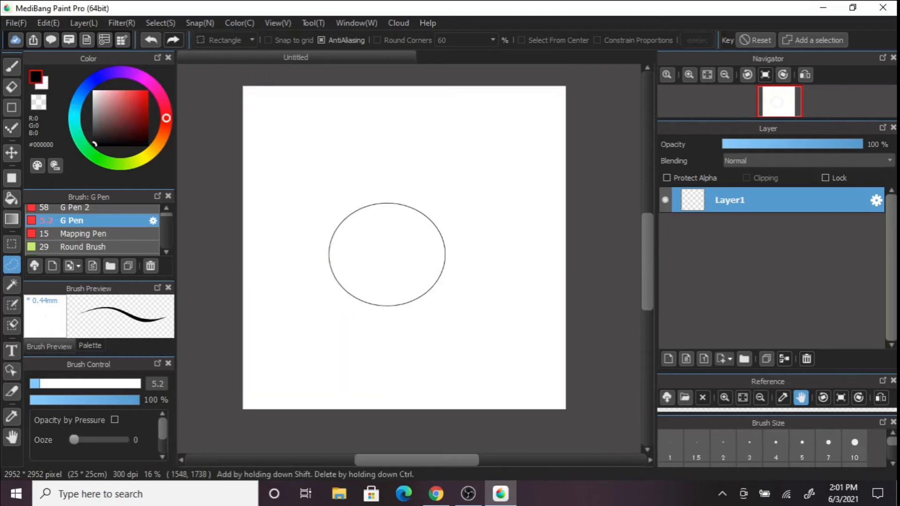
Step: Select the interior of the ellipse with the Magic Wand using Canvas as the reference, and clear the selection
{"action": "left_click", "coordinate": [12, 284]}
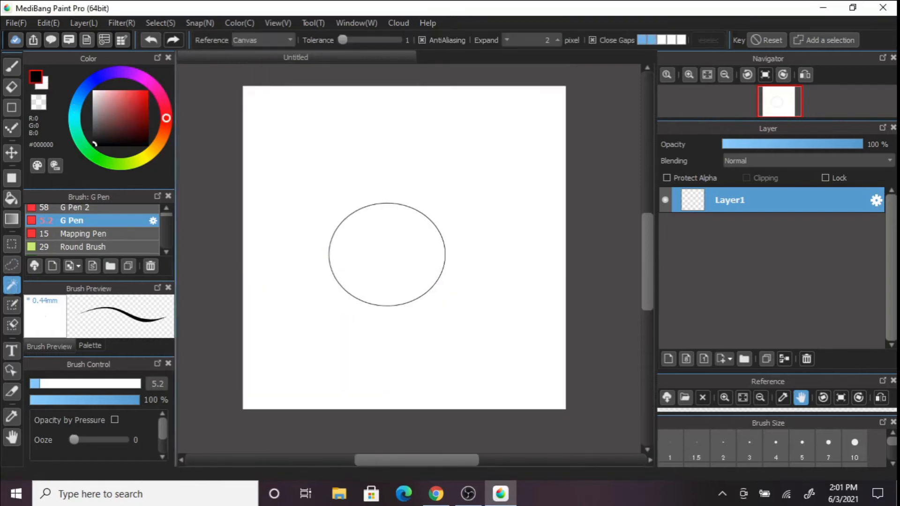
{"action": "left_click", "coordinate": [387, 248]}
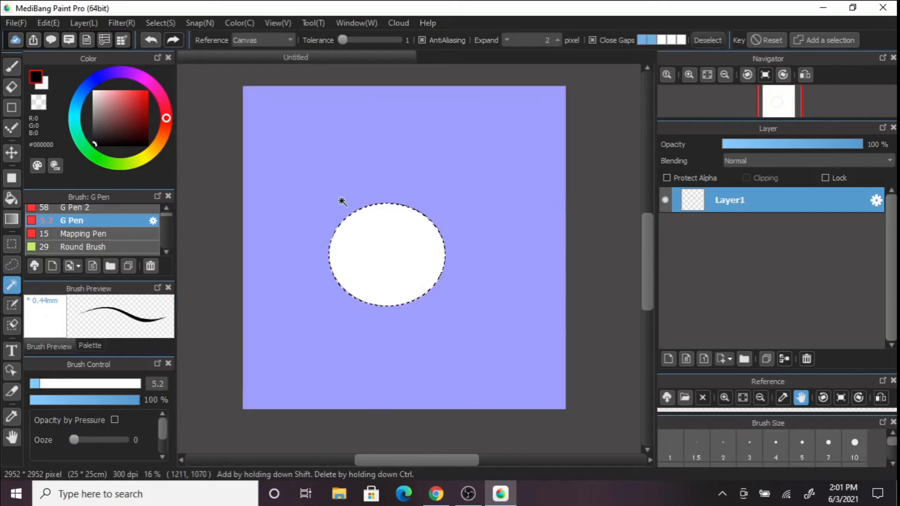
{"action": "key", "text": "ctrl+d"}
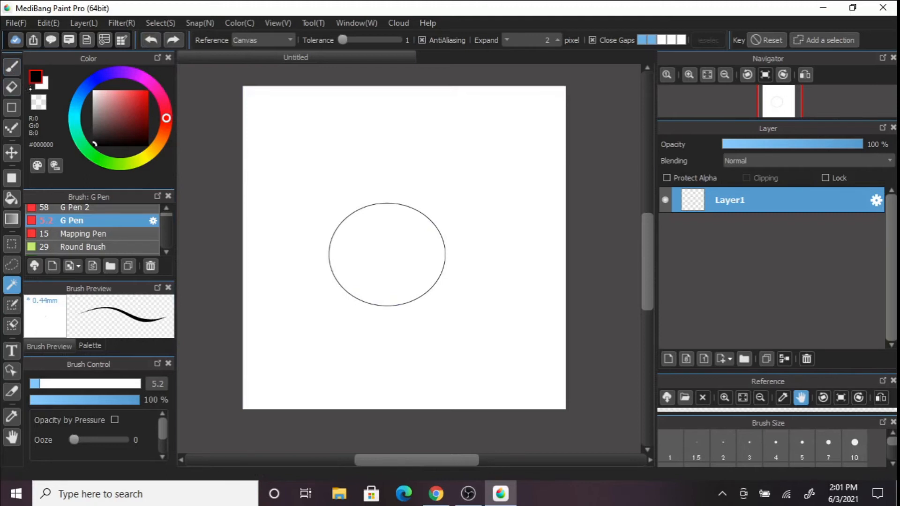
Step: Brush a black V-shaped G Pen stroke from the ellipse's left edge to a point below it and up past its right side
{"action": "left_click", "coordinate": [12, 66]}
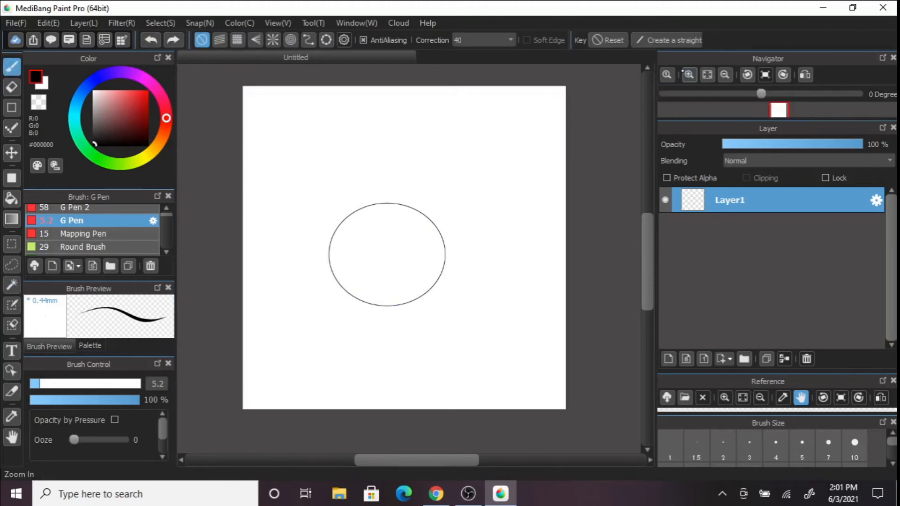
{"action": "left_click", "coordinate": [688, 74]}
{"action": "mouse_move", "coordinate": [289, 255]}
{"action": "left_mouse_down"}
{"action": "mouse_move", "coordinate": [310, 362]}
{"action": "mouse_move", "coordinate": [347, 393]}
{"action": "mouse_move", "coordinate": [469, 269]}
{"action": "mouse_move", "coordinate": [497, 222]}
{"action": "left_mouse_up"}
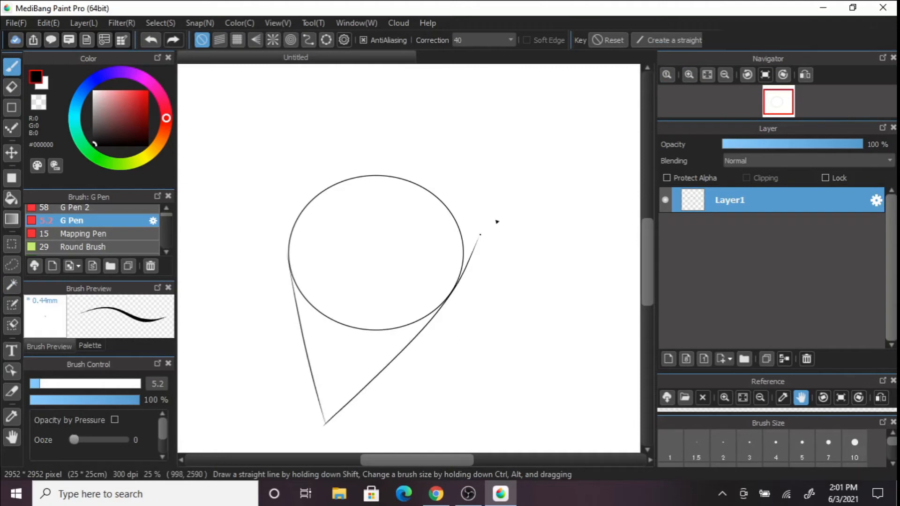
Step: Select the area enclosed between the ellipse and the V-shaped stroke with the Magic Wand, and clear the selection
{"action": "left_click", "coordinate": [725, 75]}
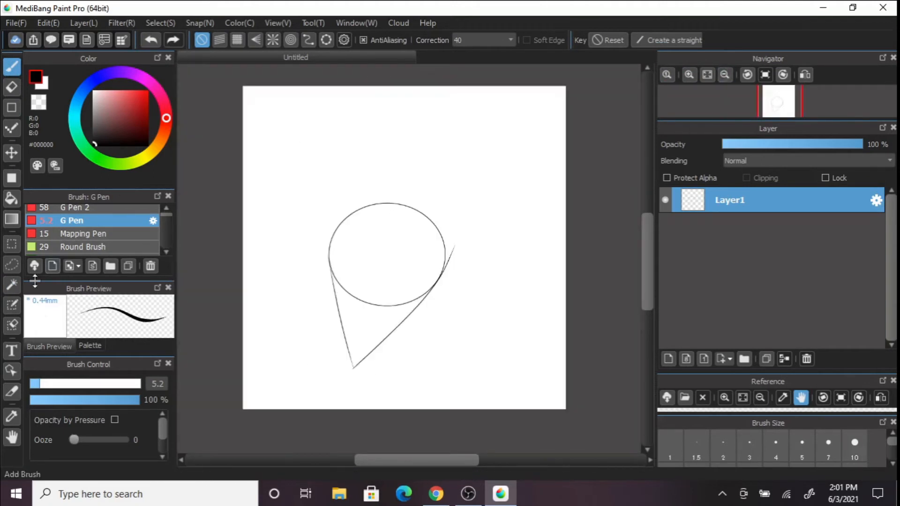
{"action": "left_click", "coordinate": [11, 284]}
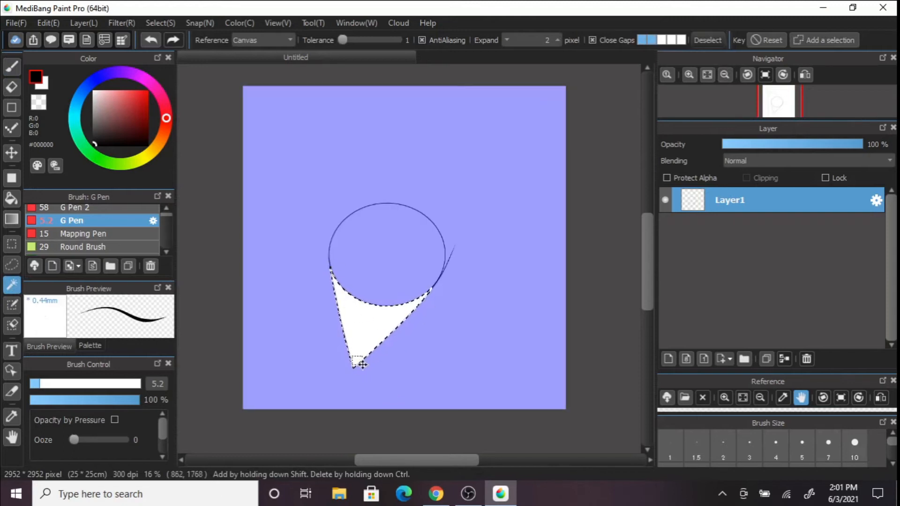
{"action": "key", "text": "ctrl+d"}
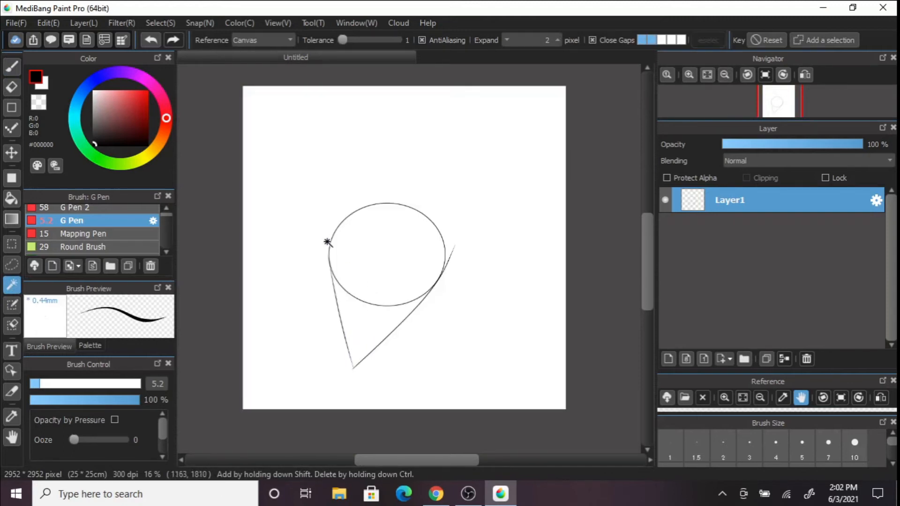
Step: Undo the V-shaped G Pen stroke so only the ellipse is on the canvas
{"action": "left_click", "coordinate": [151, 40]}
{"action": "left_click", "coordinate": [151, 40]}
{"action": "left_click", "coordinate": [151, 40]}
{"action": "left_click", "coordinate": [150, 39]}
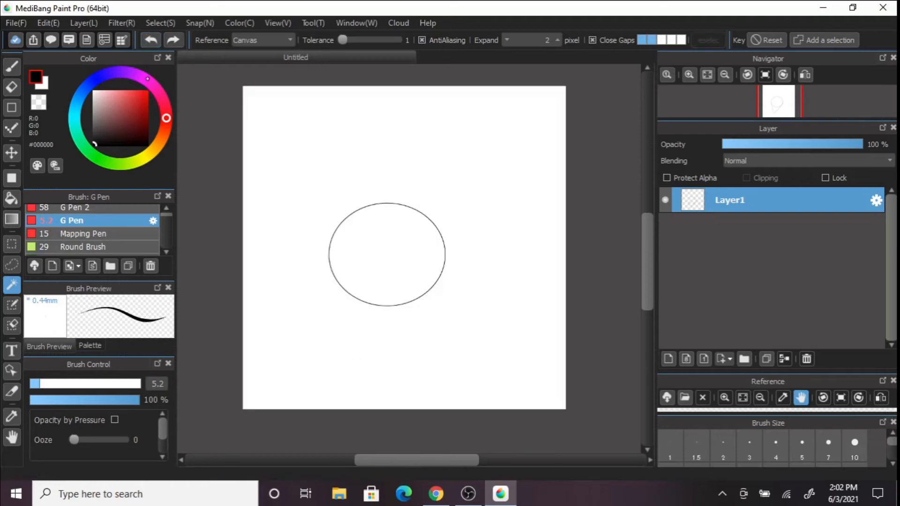
Step: Set the G Pen size to 23, brush a near-vertical stroke through the ellipse, and undo the stroke
{"action": "left_click", "coordinate": [12, 305]}
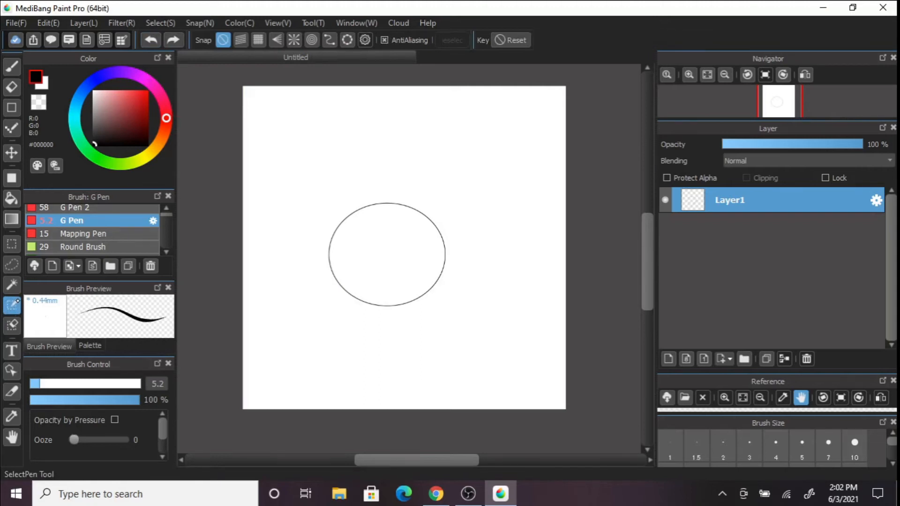
{"action": "left_click", "coordinate": [12, 66]}
{"action": "left_click", "coordinate": [689, 74]}
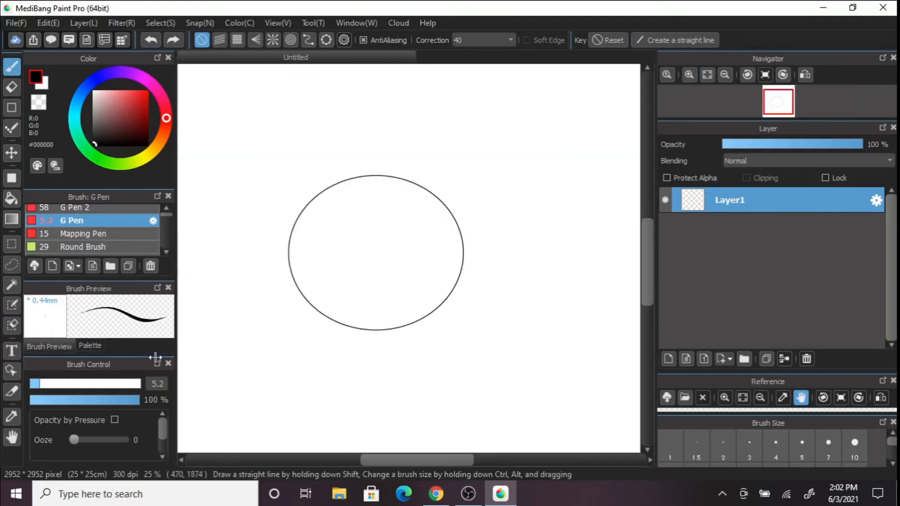
{"action": "left_click_drag", "start_coordinate": [353, 122], "coordinate": [370, 352]}
{"action": "left_click", "coordinate": [151, 39]}
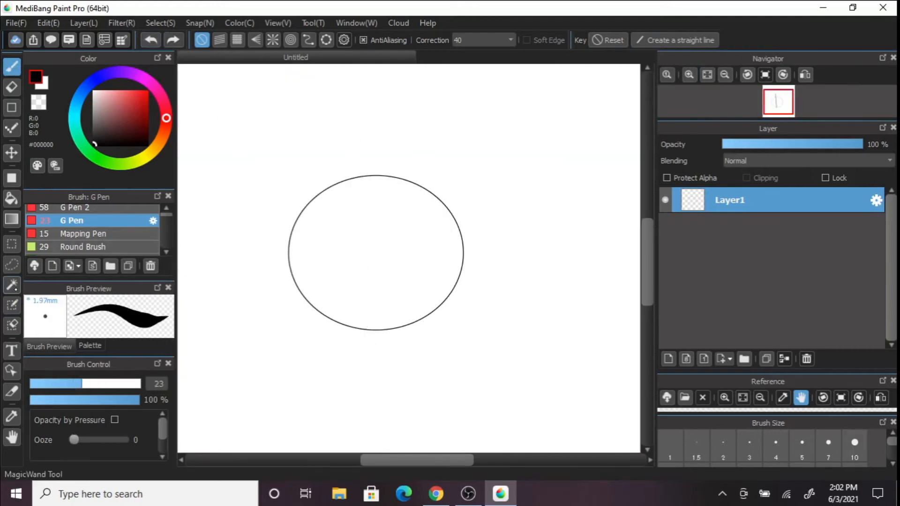
Step: Paint a selection with the SelectPen tool as three crossing lines through the ellipse joined by a rough polygonal outline
{"action": "left_click", "coordinate": [11, 306]}
{"action": "left_click_drag", "start_coordinate": [330, 136], "coordinate": [379, 380]}
{"action": "left_click_drag", "start_coordinate": [278, 378], "coordinate": [416, 109]}
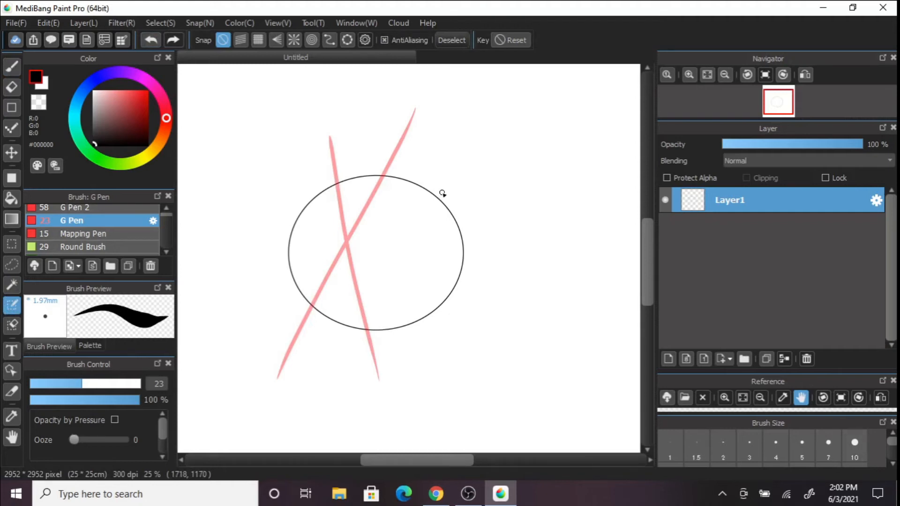
{"action": "left_click_drag", "start_coordinate": [242, 313], "coordinate": [479, 161]}
{"action": "mouse_move", "coordinate": [490, 233]}
{"action": "left_mouse_down"}
{"action": "mouse_move", "coordinate": [496, 284]}
{"action": "mouse_move", "coordinate": [376, 379]}
{"action": "left_mouse_up"}
{"action": "left_click_drag", "start_coordinate": [470, 171], "coordinate": [413, 111]}
{"action": "mouse_move", "coordinate": [327, 140]}
{"action": "left_mouse_down"}
{"action": "mouse_move", "coordinate": [415, 104]}
{"action": "mouse_move", "coordinate": [331, 139]}
{"action": "mouse_move", "coordinate": [227, 311]}
{"action": "mouse_move", "coordinate": [291, 361]}
{"action": "mouse_move", "coordinate": [361, 267]}
{"action": "mouse_move", "coordinate": [334, 335]}
{"action": "mouse_move", "coordinate": [304, 349]}
{"action": "left_mouse_up"}
Step: Erase gaps and patches from the painted selection strokes with the selection eraser at size 49 and at size 128
{"action": "key", "text": "e"}
{"action": "left_click", "coordinate": [113, 384]}
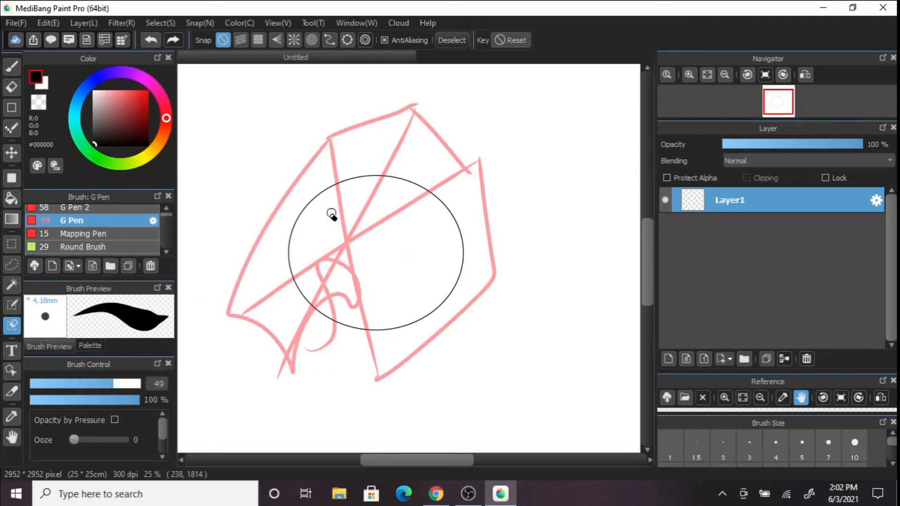
{"action": "left_click_drag", "start_coordinate": [268, 206], "coordinate": [369, 440]}
{"action": "mouse_move", "coordinate": [296, 181]}
{"action": "left_mouse_down"}
{"action": "mouse_move", "coordinate": [439, 267]}
{"action": "mouse_move", "coordinate": [438, 182]}
{"action": "mouse_move", "coordinate": [449, 232]}
{"action": "mouse_move", "coordinate": [257, 169]}
{"action": "mouse_move", "coordinate": [329, 406]}
{"action": "mouse_move", "coordinate": [300, 150]}
{"action": "mouse_move", "coordinate": [390, 237]}
{"action": "left_mouse_up"}
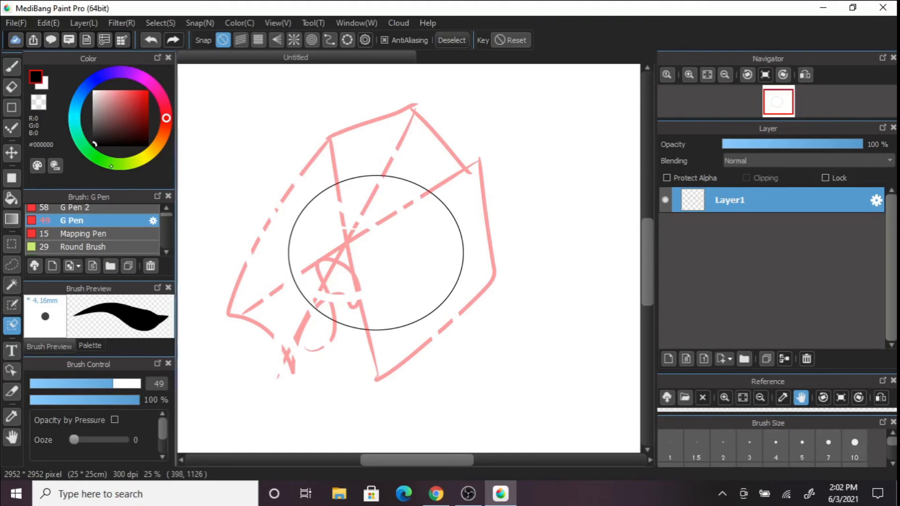
{"action": "left_click", "coordinate": [137, 384]}
{"action": "mouse_move", "coordinate": [227, 304]}
{"action": "left_mouse_down"}
{"action": "mouse_move", "coordinate": [248, 244]}
{"action": "mouse_move", "coordinate": [338, 129]}
{"action": "mouse_move", "coordinate": [400, 104]}
{"action": "mouse_move", "coordinate": [448, 111]}
{"action": "mouse_move", "coordinate": [490, 199]}
{"action": "mouse_move", "coordinate": [439, 130]}
{"action": "mouse_move", "coordinate": [411, 111]}
{"action": "mouse_move", "coordinate": [455, 184]}
{"action": "mouse_move", "coordinate": [343, 245]}
{"action": "mouse_move", "coordinate": [221, 338]}
{"action": "mouse_move", "coordinate": [229, 299]}
{"action": "mouse_move", "coordinate": [257, 271]}
{"action": "mouse_move", "coordinate": [318, 336]}
{"action": "mouse_move", "coordinate": [214, 308]}
{"action": "mouse_move", "coordinate": [287, 325]}
{"action": "mouse_move", "coordinate": [285, 384]}
{"action": "mouse_move", "coordinate": [338, 293]}
{"action": "left_mouse_up"}
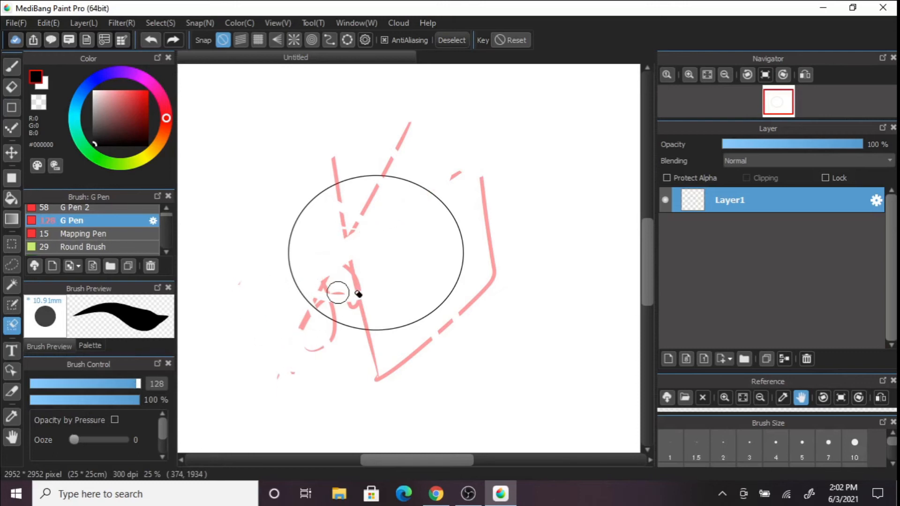
Step: Add a new color layer and delete Layer1 containing the ellipse
{"action": "left_click", "coordinate": [668, 359]}
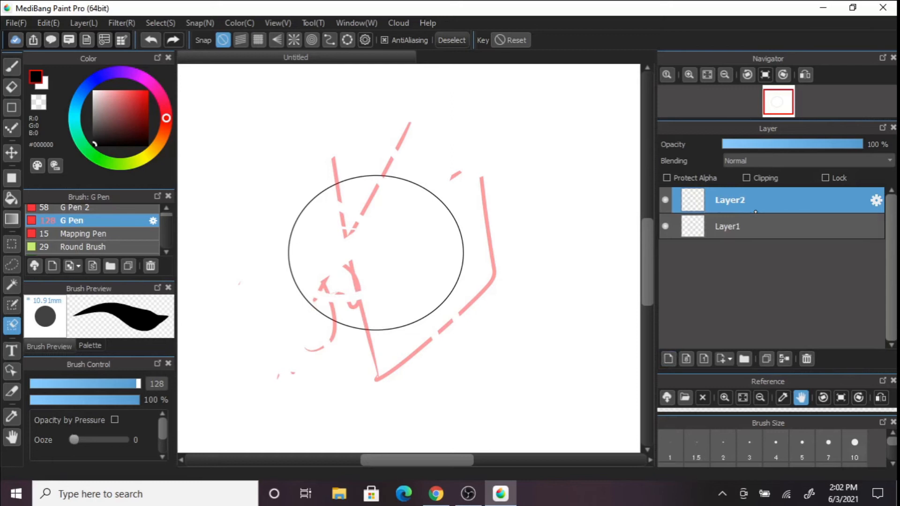
{"action": "left_click", "coordinate": [731, 226]}
{"action": "left_click", "coordinate": [807, 359]}
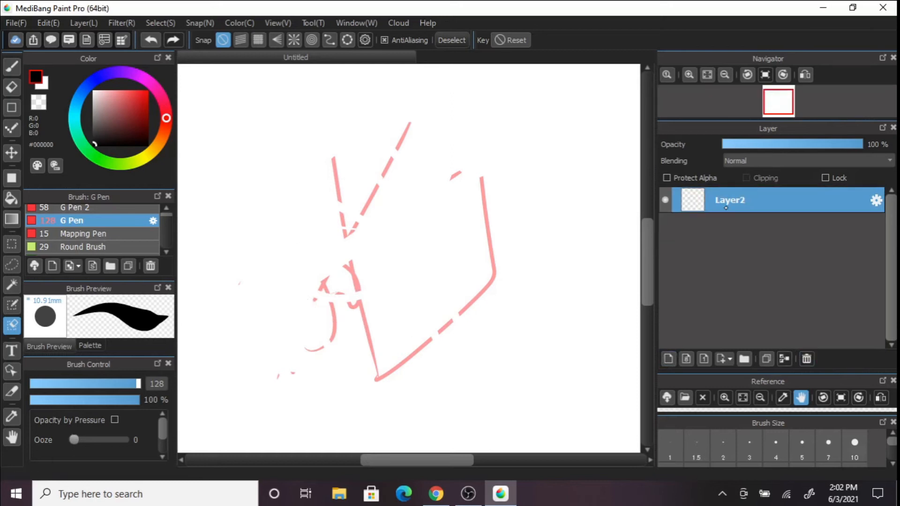
Step: Erase the rest of the painted selection strokes and clear the leftover selection specks
{"action": "mouse_move", "coordinate": [482, 216]}
{"action": "left_mouse_down"}
{"action": "mouse_move", "coordinate": [493, 270]}
{"action": "mouse_move", "coordinate": [458, 321]}
{"action": "mouse_move", "coordinate": [363, 387]}
{"action": "mouse_move", "coordinate": [336, 141]}
{"action": "mouse_move", "coordinate": [343, 230]}
{"action": "mouse_move", "coordinate": [366, 234]}
{"action": "mouse_move", "coordinate": [421, 115]}
{"action": "mouse_move", "coordinate": [408, 97]}
{"action": "mouse_move", "coordinate": [468, 167]}
{"action": "mouse_move", "coordinate": [380, 226]}
{"action": "mouse_move", "coordinate": [308, 302]}
{"action": "mouse_move", "coordinate": [308, 376]}
{"action": "mouse_move", "coordinate": [322, 314]}
{"action": "mouse_move", "coordinate": [317, 270]}
{"action": "mouse_move", "coordinate": [330, 291]}
{"action": "mouse_move", "coordinate": [315, 344]}
{"action": "mouse_move", "coordinate": [340, 313]}
{"action": "mouse_move", "coordinate": [330, 346]}
{"action": "mouse_move", "coordinate": [290, 380]}
{"action": "mouse_move", "coordinate": [264, 385]}
{"action": "mouse_move", "coordinate": [347, 362]}
{"action": "mouse_move", "coordinate": [367, 390]}
{"action": "left_mouse_up"}
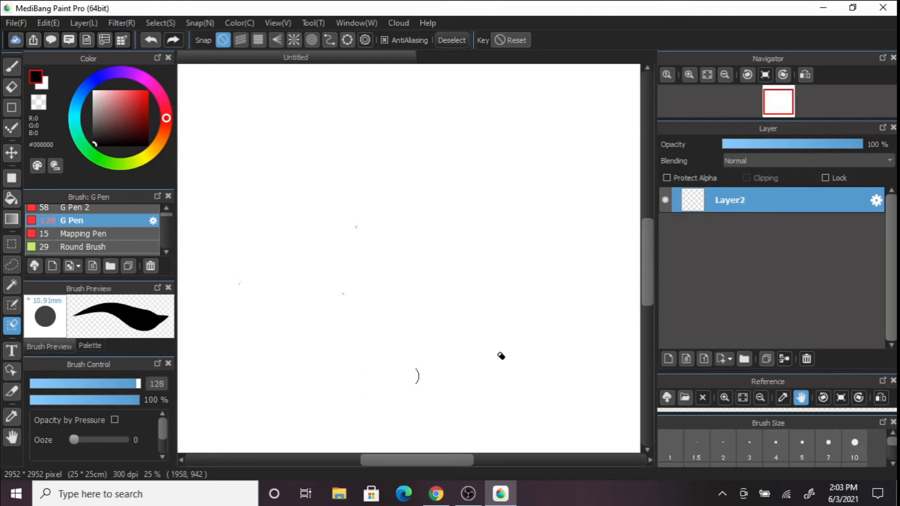
{"action": "left_click", "coordinate": [725, 75]}
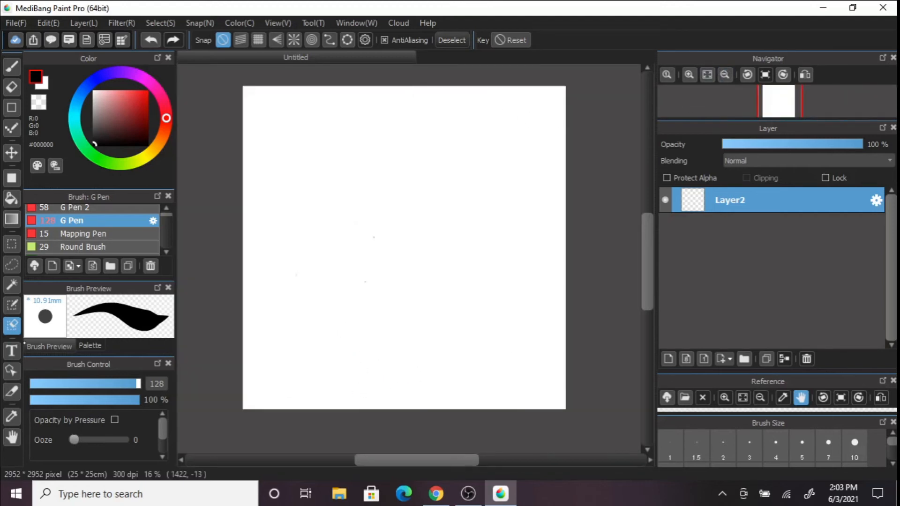
{"action": "left_click", "coordinate": [12, 351]}
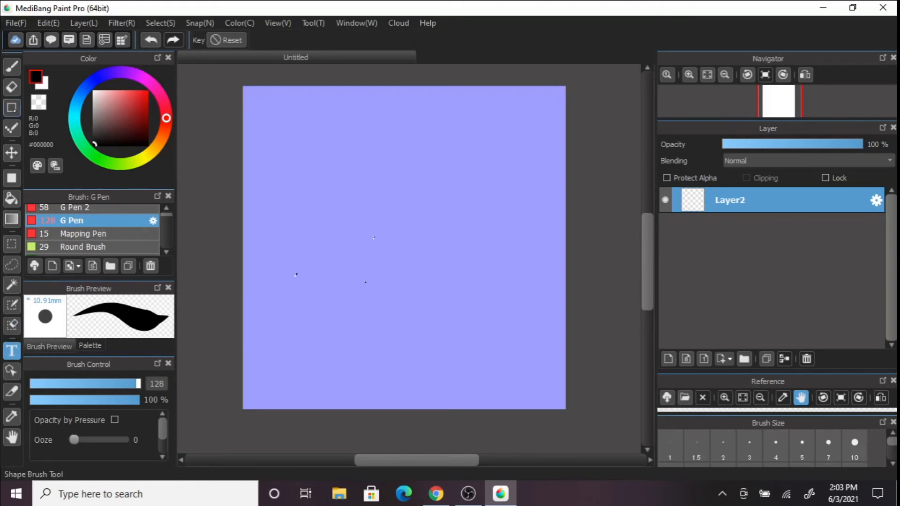
{"action": "left_click", "coordinate": [11, 67]}
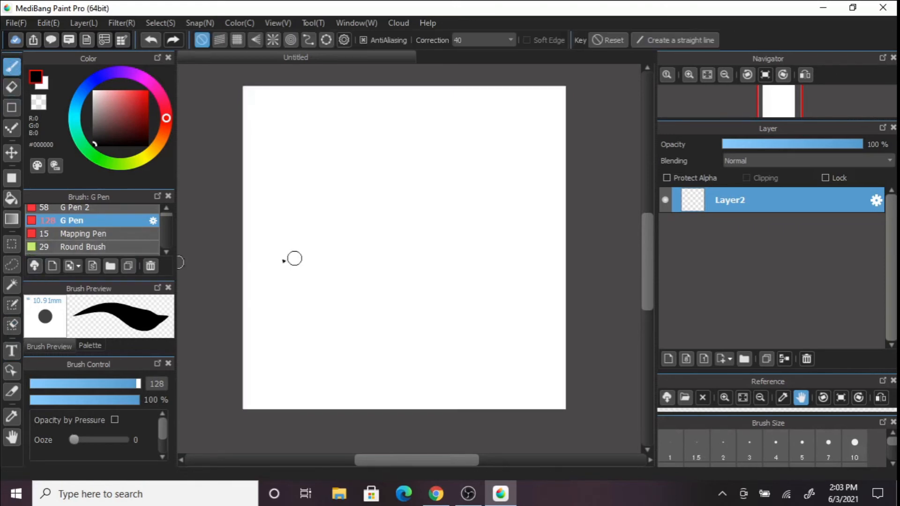
Step: Draw a wide rectangle across the upper half of the canvas with the Shape Brush at size 4.4
{"action": "left_click", "coordinate": [12, 108]}
{"action": "left_click", "coordinate": [255, 40]}
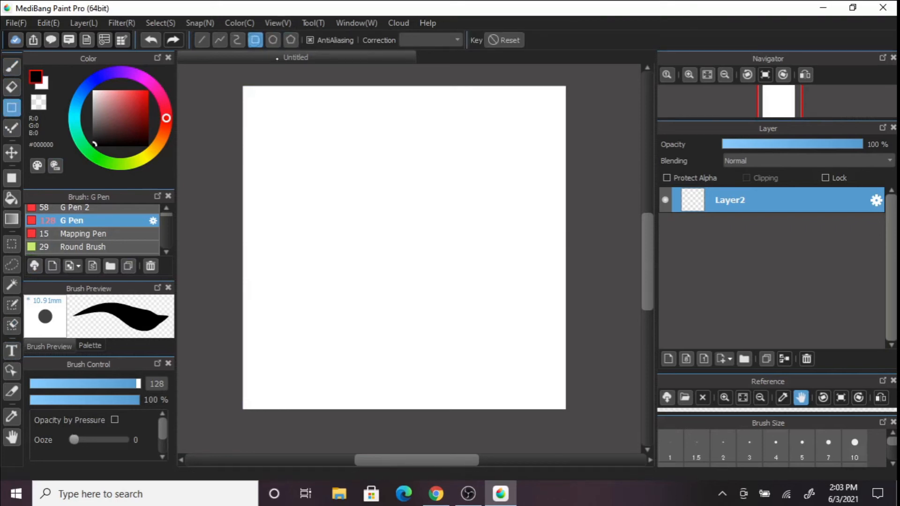
{"action": "scroll", "coordinate": [631, 108], "scroll_direction": "up", "scroll_amount": 3}
{"action": "left_click_drag", "start_coordinate": [138, 384], "coordinate": [36, 384]}
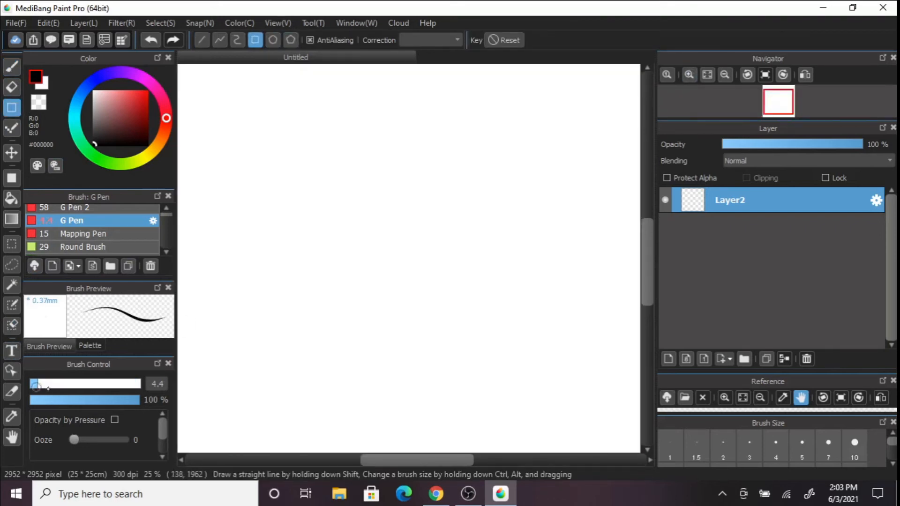
{"action": "scroll", "coordinate": [394, 197], "scroll_direction": "down", "scroll_amount": 2}
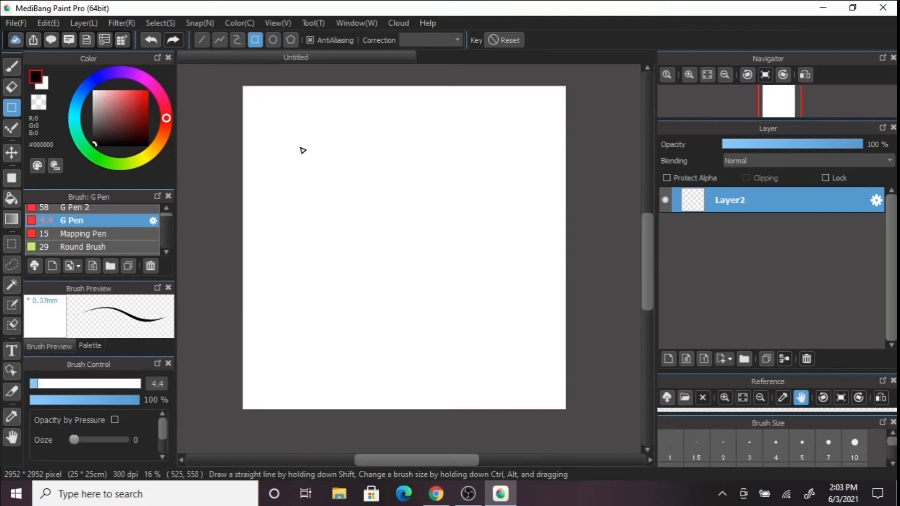
{"action": "left_click_drag", "start_coordinate": [287, 116], "coordinate": [528, 238]}
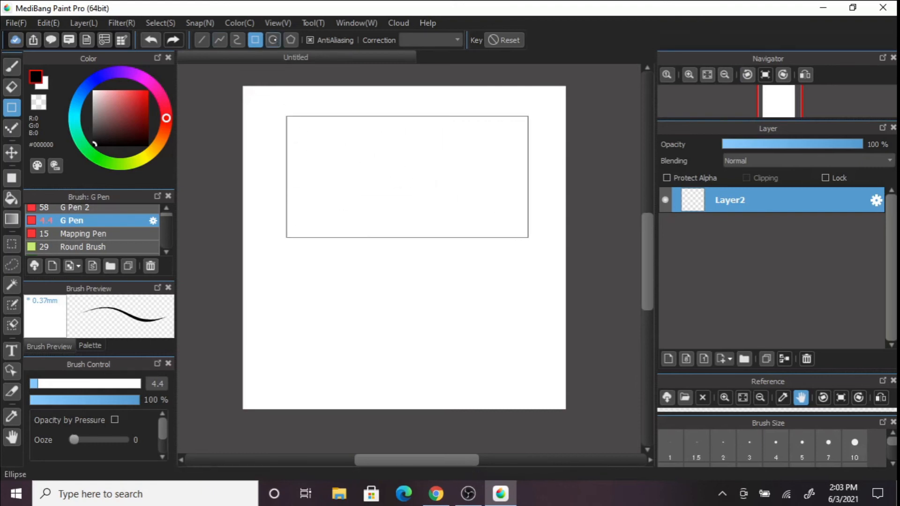
Step: Draw a large ellipse below the rectangle and two progressively smaller ellipses trailing up from its left edge with the Shape Brush
{"action": "left_click", "coordinate": [274, 40]}
{"action": "left_click_drag", "start_coordinate": [319, 278], "coordinate": [509, 364]}
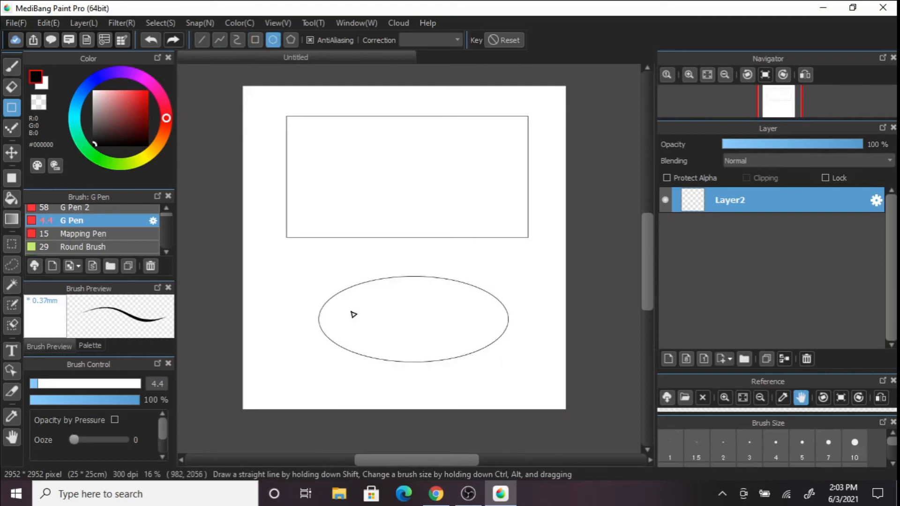
{"action": "left_click_drag", "start_coordinate": [300, 269], "coordinate": [337, 288]}
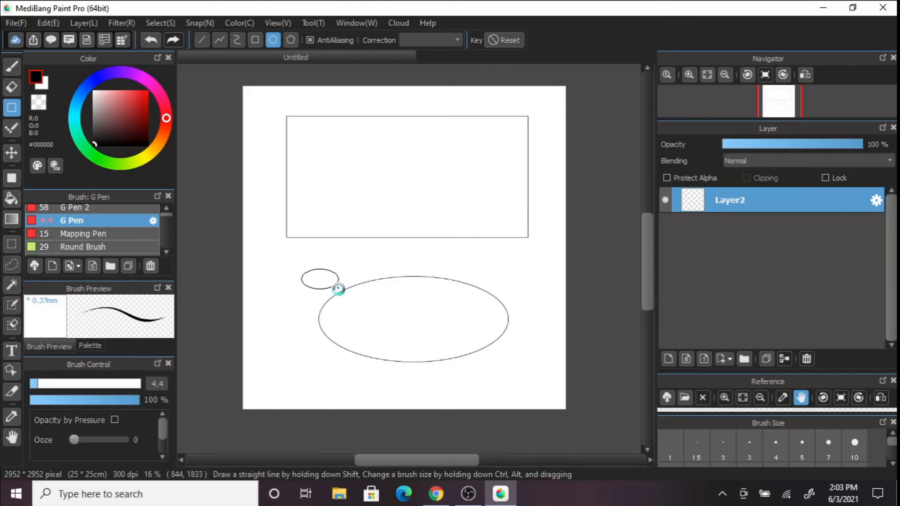
{"action": "left_click_drag", "start_coordinate": [279, 251], "coordinate": [301, 260]}
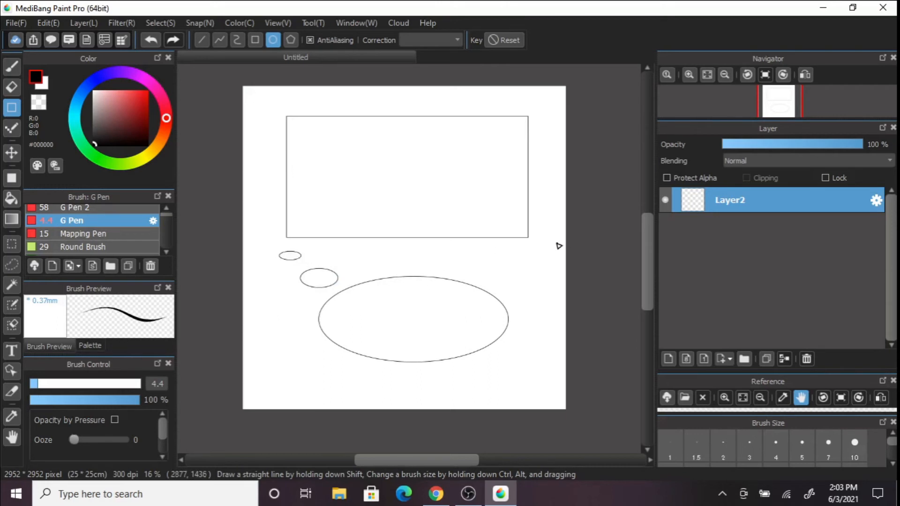
Step: Add the text "Blah" at 45 pt inside the upper left part of the rectangle
{"action": "left_click", "coordinate": [12, 351]}
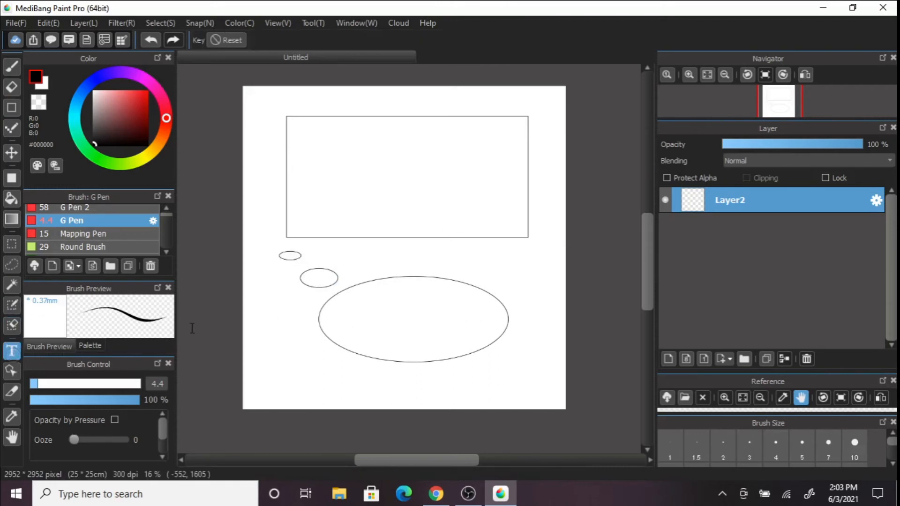
{"action": "left_click", "coordinate": [329, 159]}
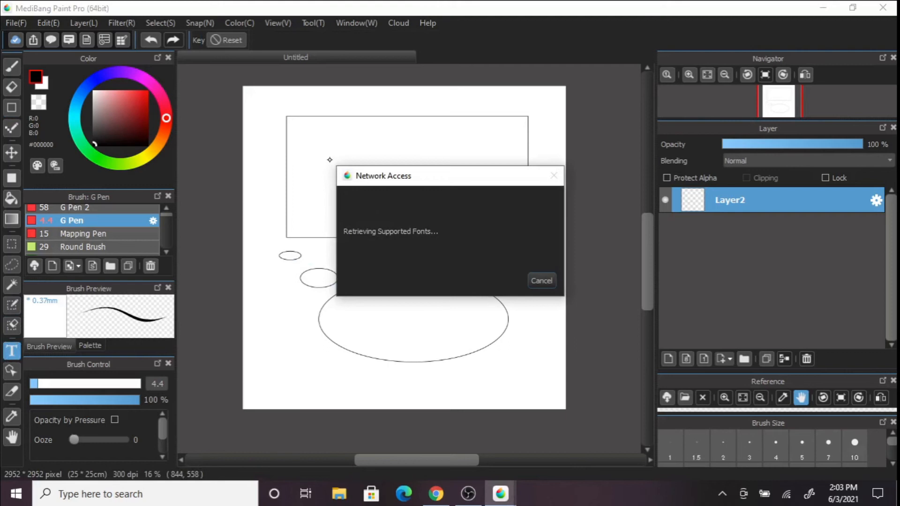
{"action": "left_click", "coordinate": [43, 407]}
{"action": "type", "text": "Blah"}
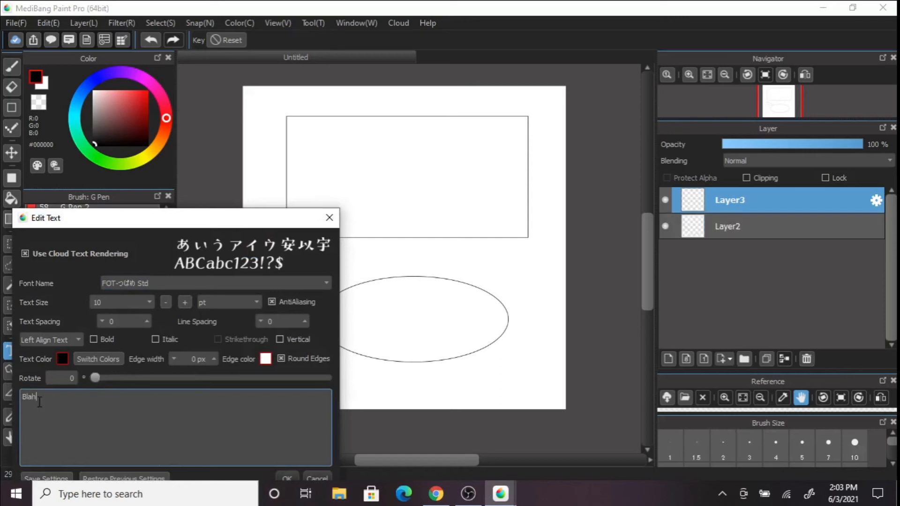
{"action": "left_click", "coordinate": [114, 307]}
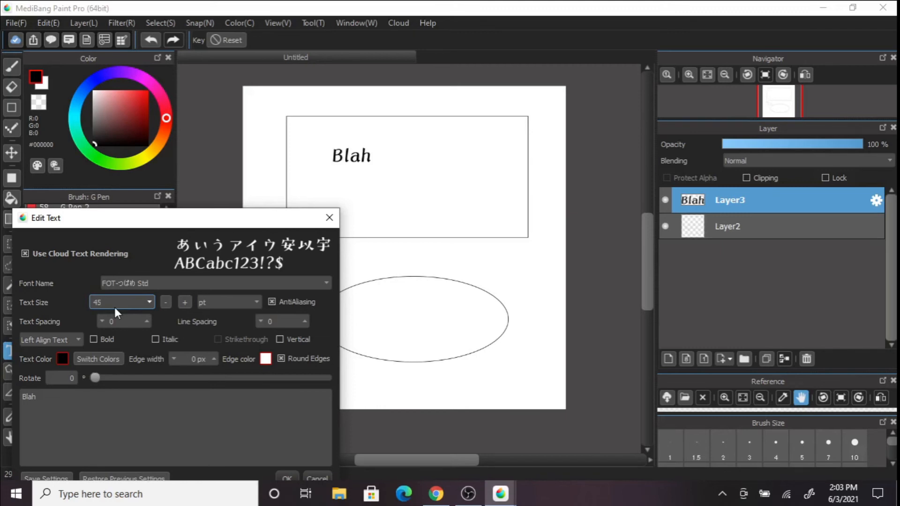
{"action": "left_click", "coordinate": [287, 477]}
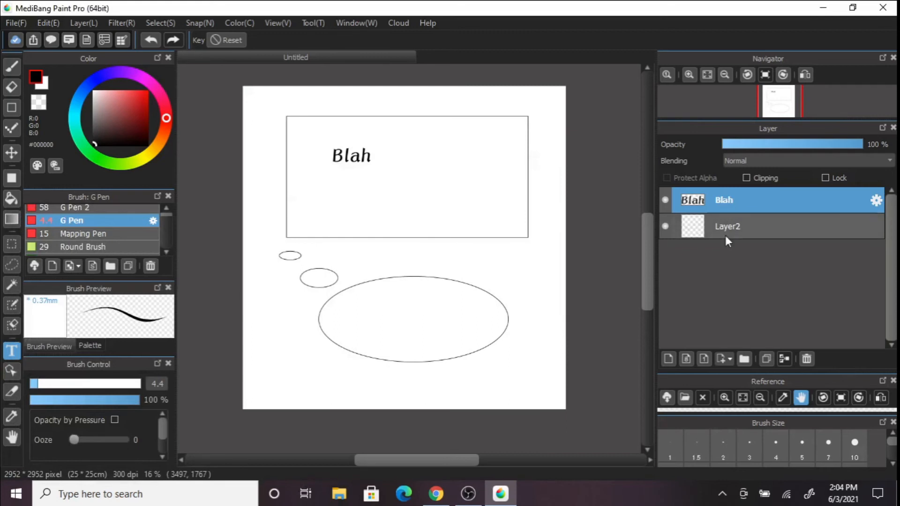
Step: Hide Layer2 and show it again
{"action": "left_click", "coordinate": [665, 226]}
{"action": "left_click", "coordinate": [665, 227]}
{"action": "left_click", "coordinate": [17, 370]}
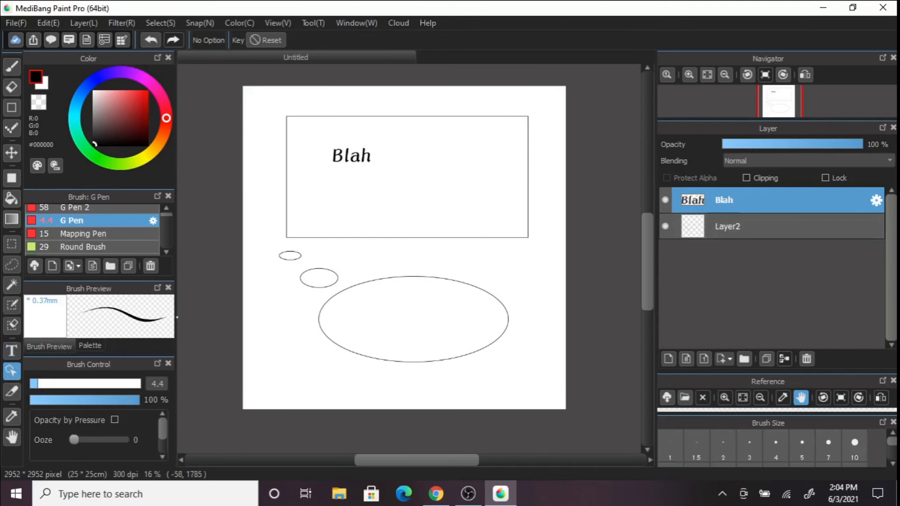
{"action": "left_click", "coordinate": [11, 391]}
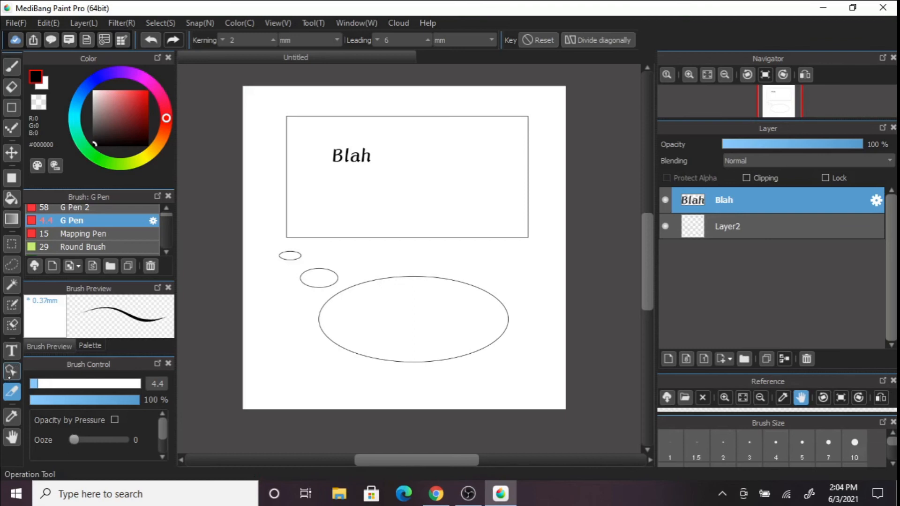
{"action": "left_click", "coordinate": [12, 370]}
{"action": "left_click", "coordinate": [11, 416]}
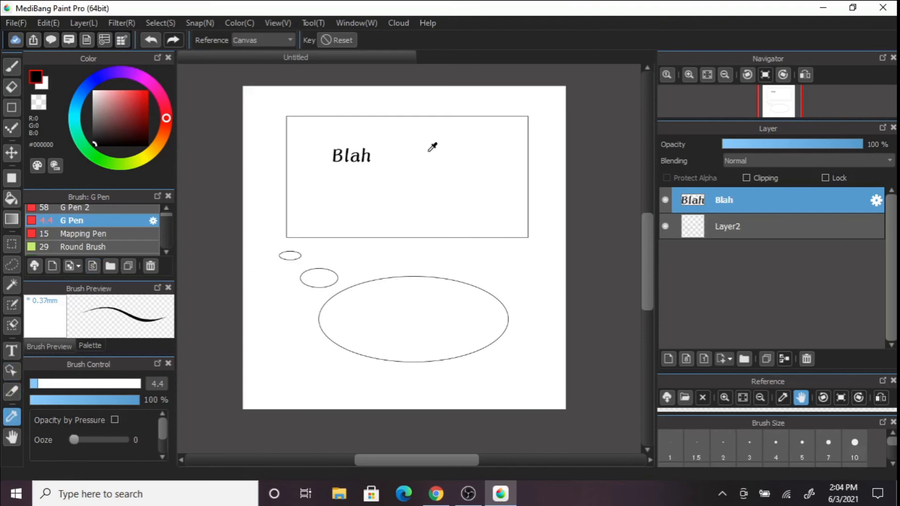
Step: Draw a filled red (#FF2A2A) circle on Layer2 inside the right half of the rectangle with the Fill tool's Ellipse option
{"action": "left_click", "coordinate": [689, 74]}
{"action": "left_click", "coordinate": [139, 92]}
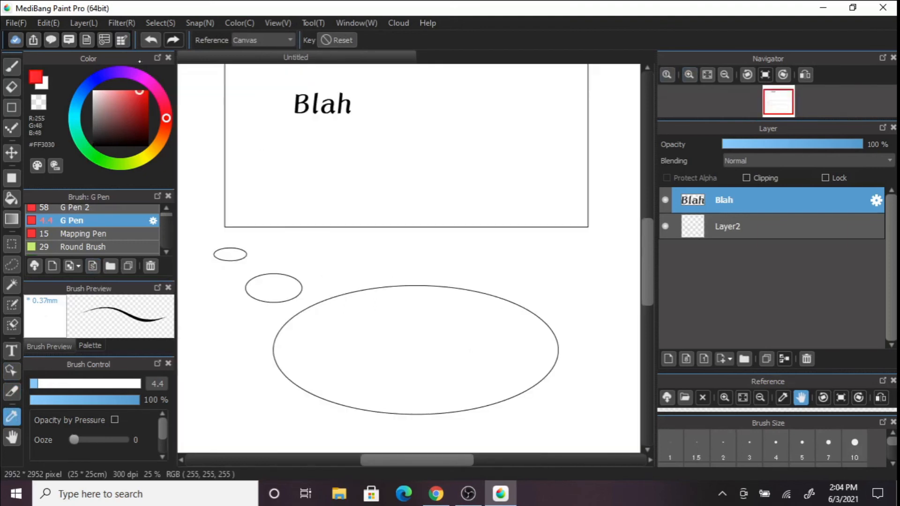
{"action": "left_click", "coordinate": [11, 177]}
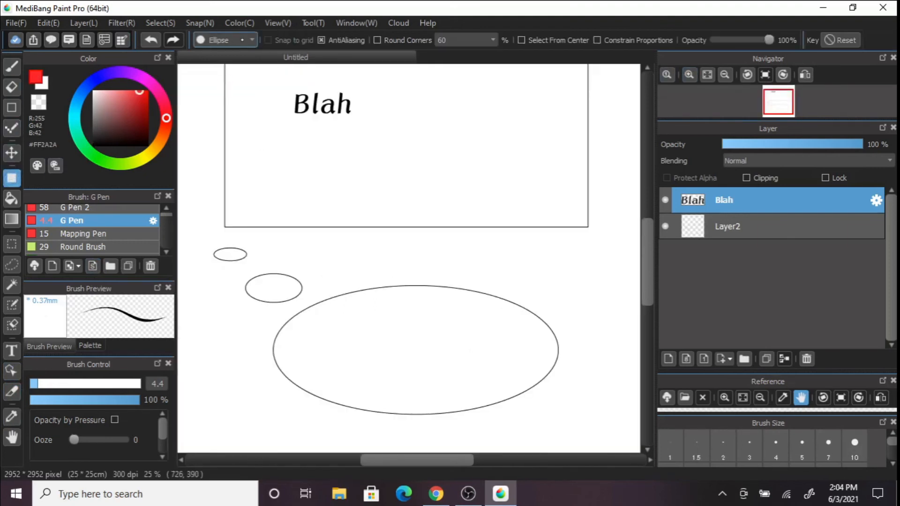
{"action": "left_click", "coordinate": [742, 229]}
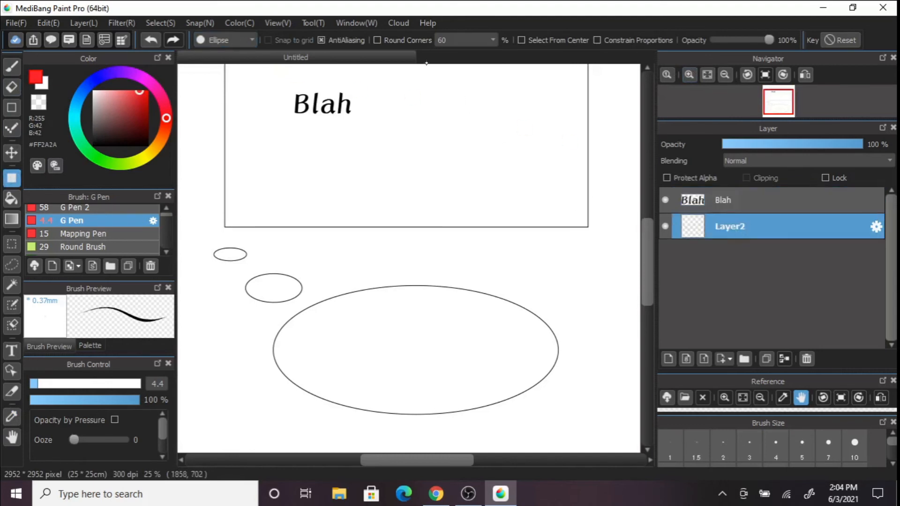
{"action": "left_click", "coordinate": [732, 193]}
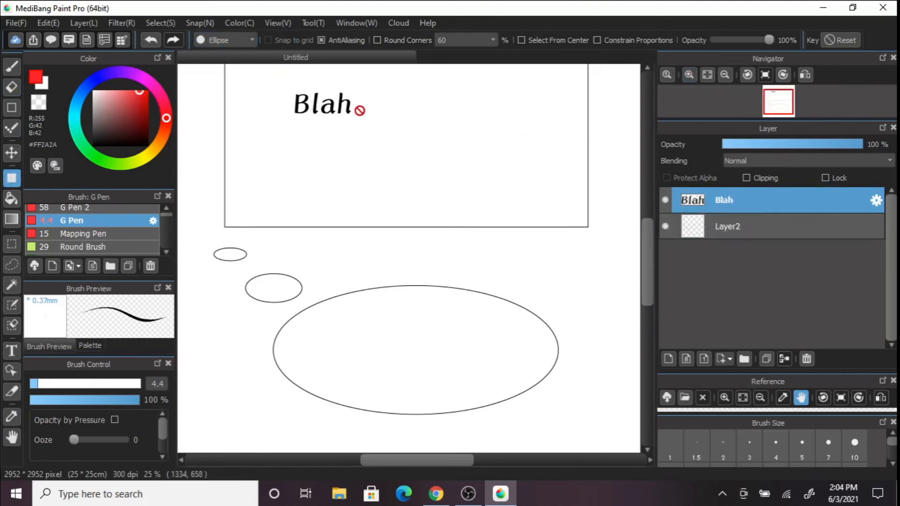
{"action": "left_click", "coordinate": [844, 226]}
{"action": "left_click_drag", "start_coordinate": [430, 111], "coordinate": [496, 178]}
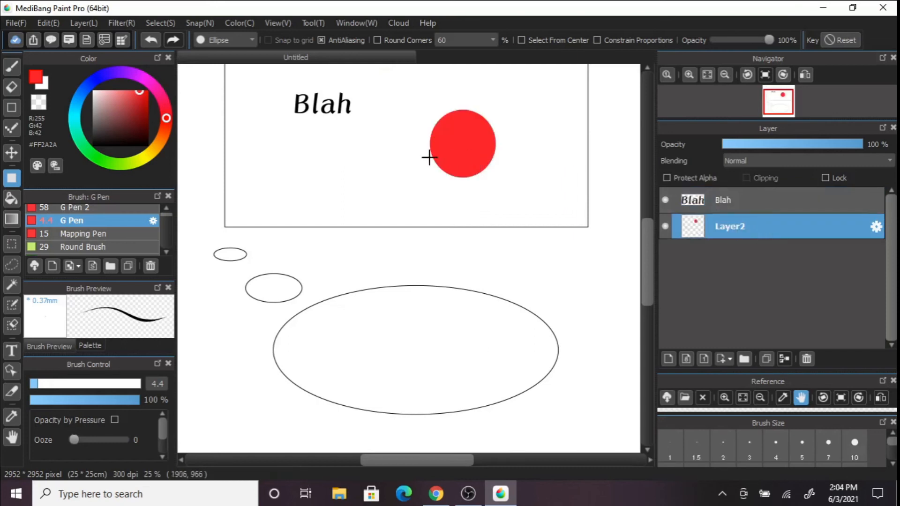
Step: Change the colour to black (#000000) and draw a filled circle below the "Blah" text
{"action": "left_click", "coordinate": [12, 415]}
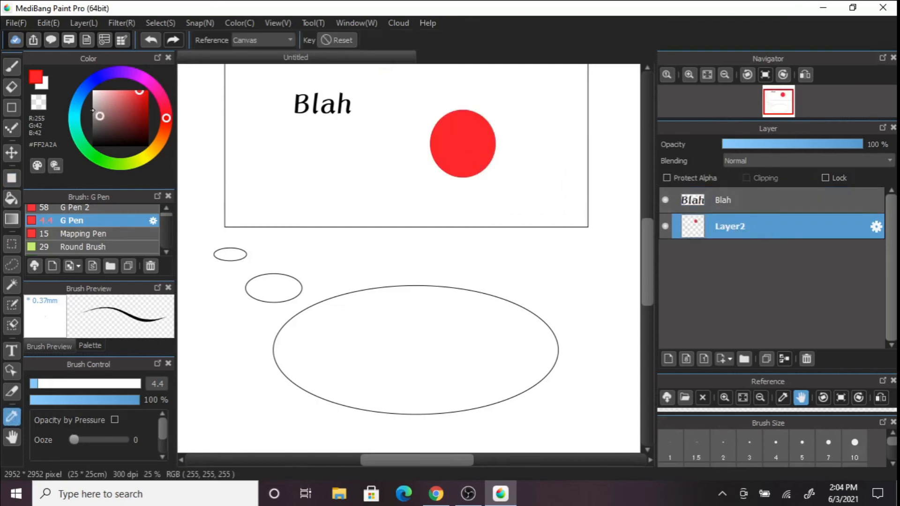
{"action": "left_click", "coordinate": [94, 143]}
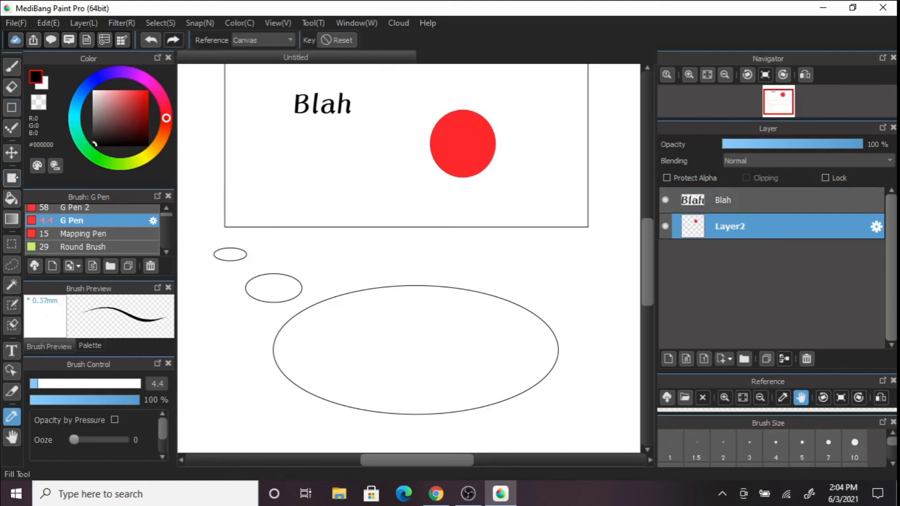
{"action": "left_click", "coordinate": [12, 178]}
{"action": "left_click_drag", "start_coordinate": [292, 150], "coordinate": [350, 205]}
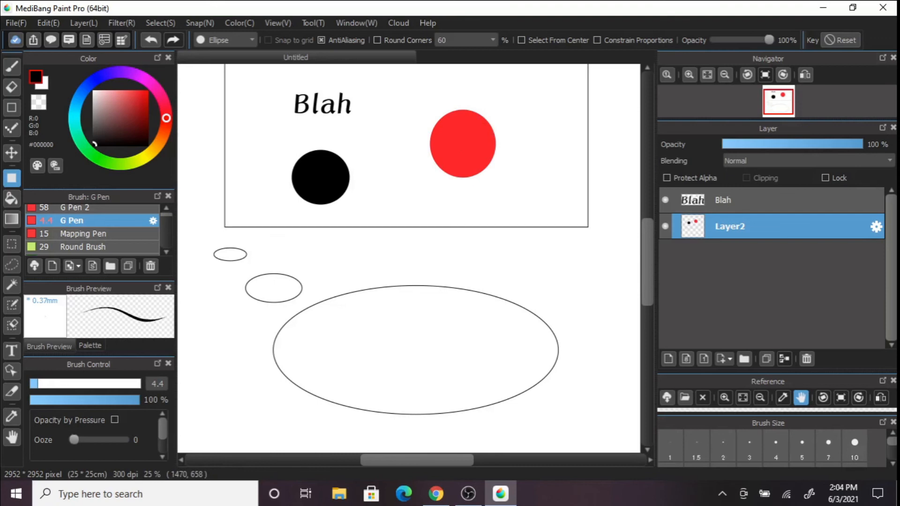
Step: Pick the red from the existing circle with the eyedropper and draw a narrow, upright filled ellipse between "Blah" and that circle
{"action": "left_click", "coordinate": [12, 416]}
{"action": "left_click", "coordinate": [463, 144]}
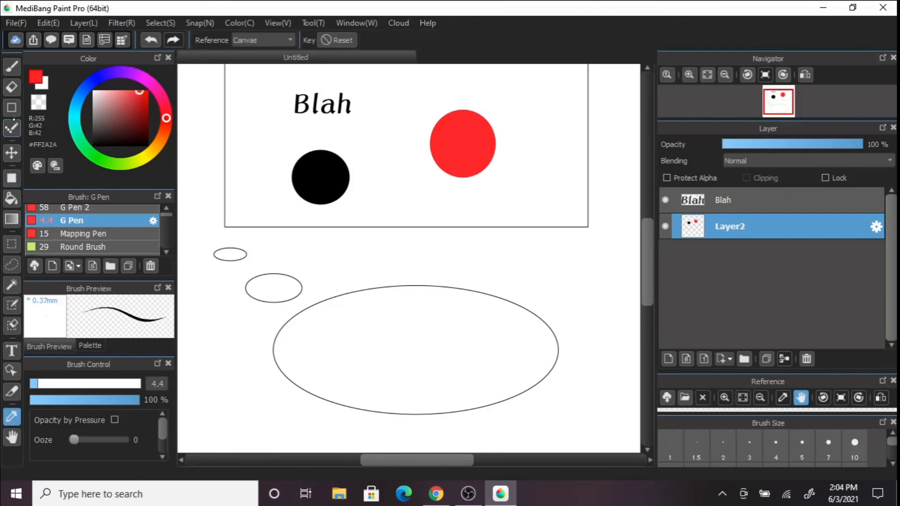
{"action": "left_click", "coordinate": [12, 107]}
{"action": "left_click", "coordinate": [12, 178]}
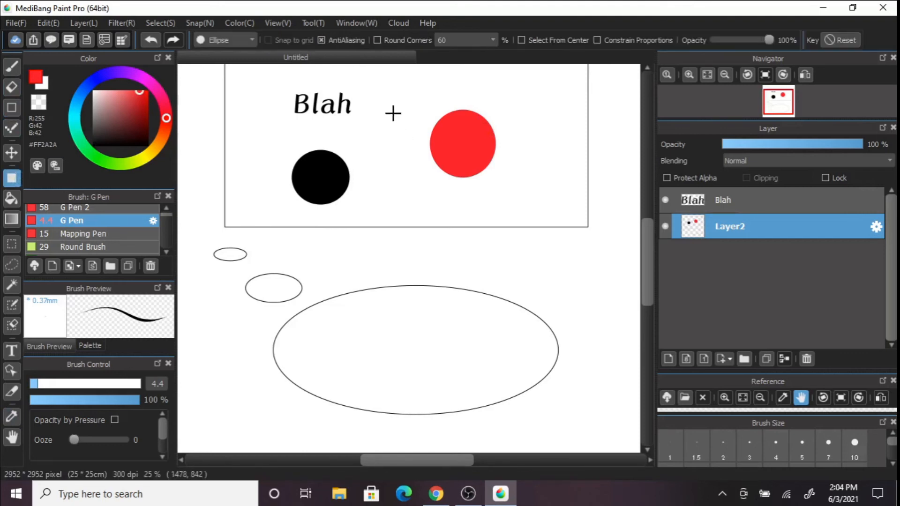
{"action": "left_click_drag", "start_coordinate": [385, 103], "coordinate": [411, 164]}
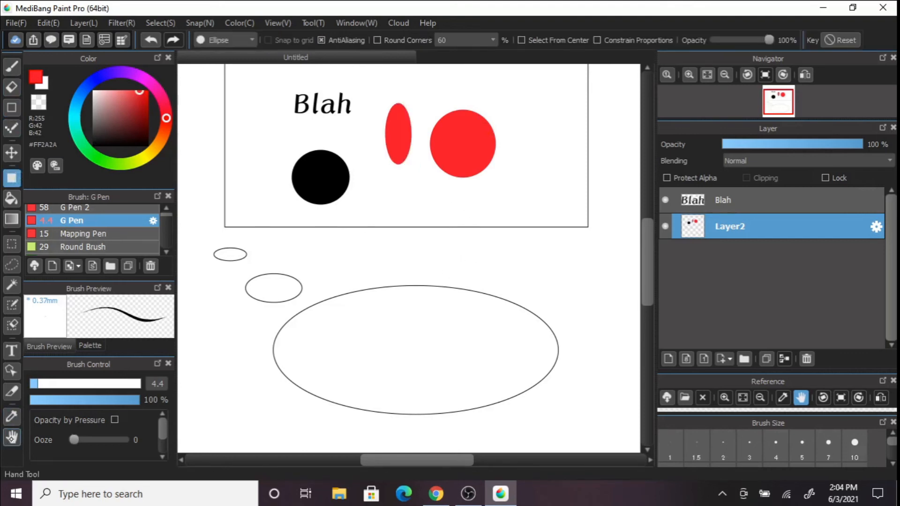
Step: Pan around the drawing with the Hand tool at 16% and 33% zoom to examine its shapes
{"action": "left_click", "coordinate": [12, 437]}
{"action": "left_click", "coordinate": [724, 75]}
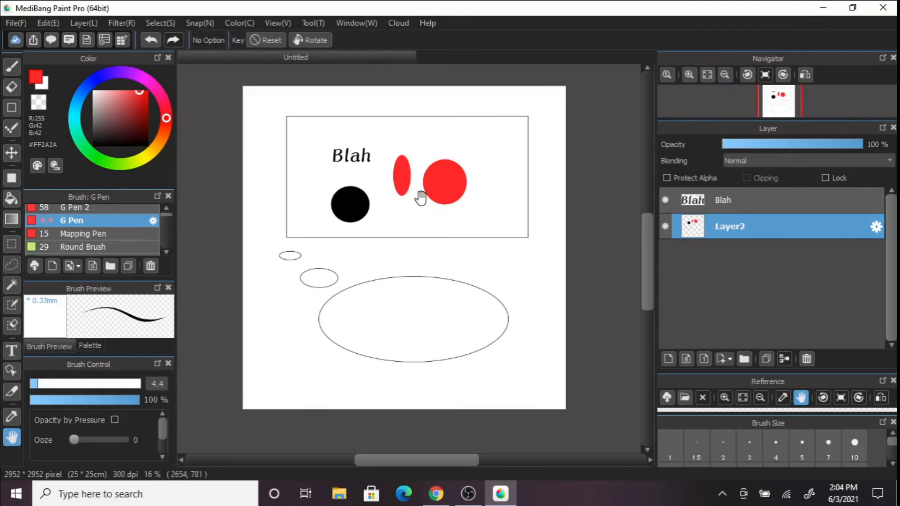
{"action": "left_click_drag", "start_coordinate": [415, 171], "coordinate": [392, 189]}
{"action": "left_click_drag", "start_coordinate": [347, 225], "coordinate": [429, 195]}
{"action": "left_click", "coordinate": [689, 74]}
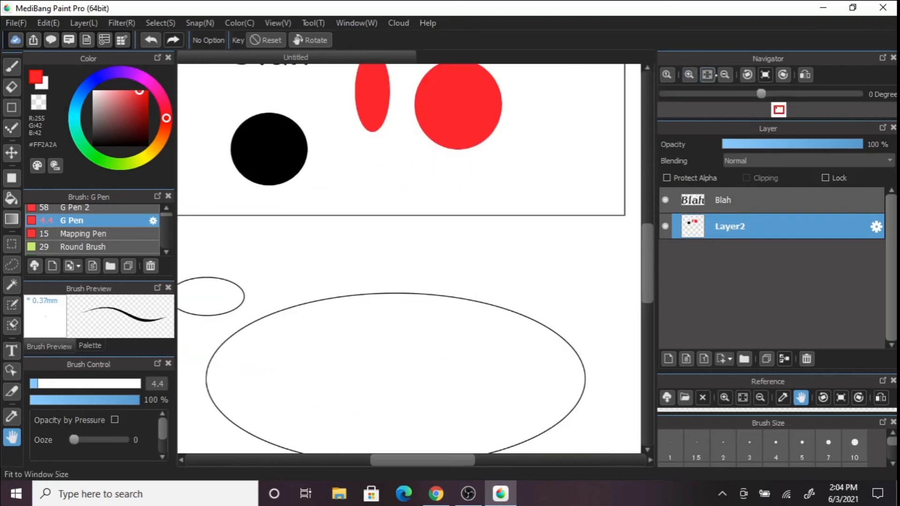
{"action": "left_click_drag", "start_coordinate": [500, 135], "coordinate": [507, 163]}
{"action": "left_click_drag", "start_coordinate": [440, 73], "coordinate": [448, 110]}
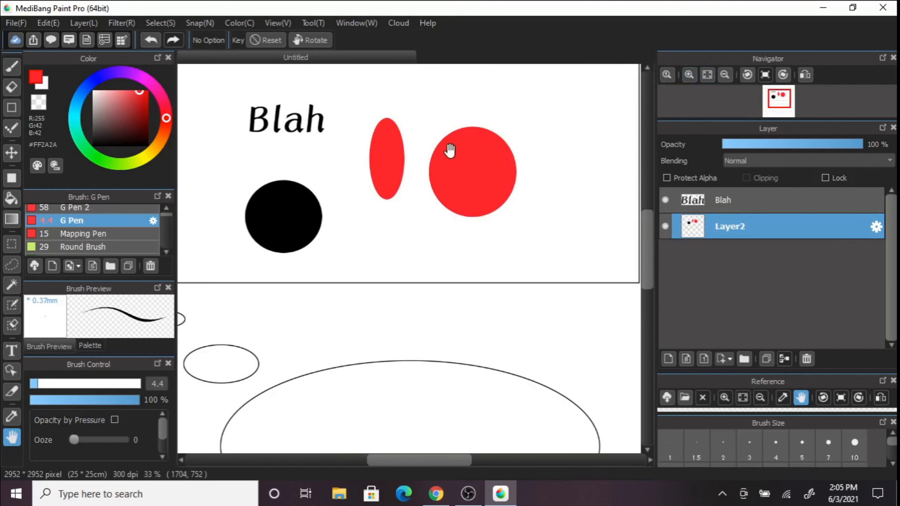
{"action": "left_click_drag", "start_coordinate": [457, 180], "coordinate": [484, 146]}
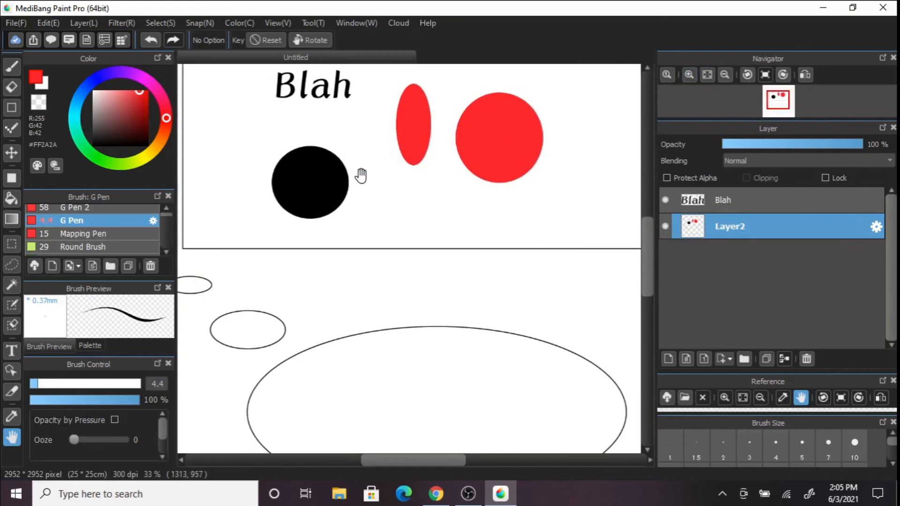
{"action": "left_click_drag", "start_coordinate": [331, 183], "coordinate": [436, 208]}
{"action": "left_click_drag", "start_coordinate": [563, 83], "coordinate": [470, 187]}
{"action": "left_click_drag", "start_coordinate": [599, 219], "coordinate": [465, 117]}
{"action": "left_click_drag", "start_coordinate": [365, 184], "coordinate": [470, 165]}
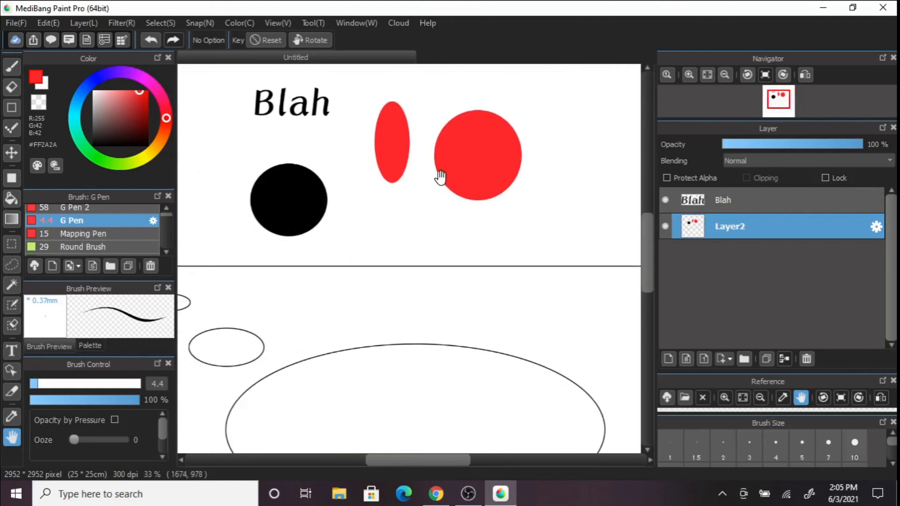
{"action": "left_click", "coordinate": [726, 76]}
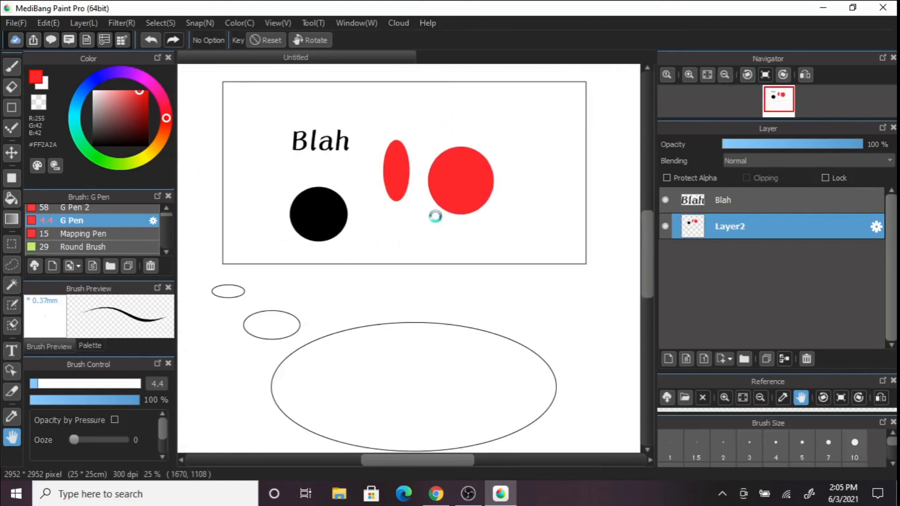
{"action": "left_click", "coordinate": [727, 77]}
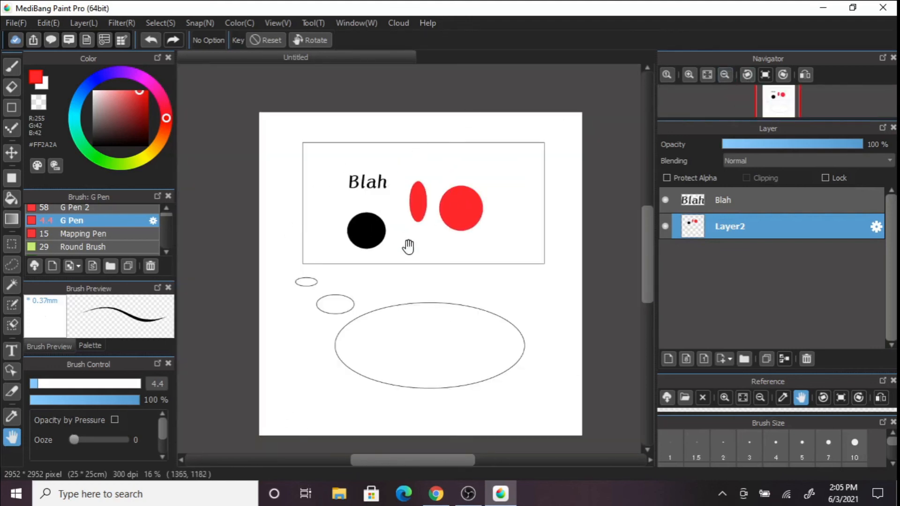
{"action": "left_click_drag", "start_coordinate": [343, 352], "coordinate": [307, 287]}
{"action": "left_click_drag", "start_coordinate": [380, 290], "coordinate": [390, 361]}
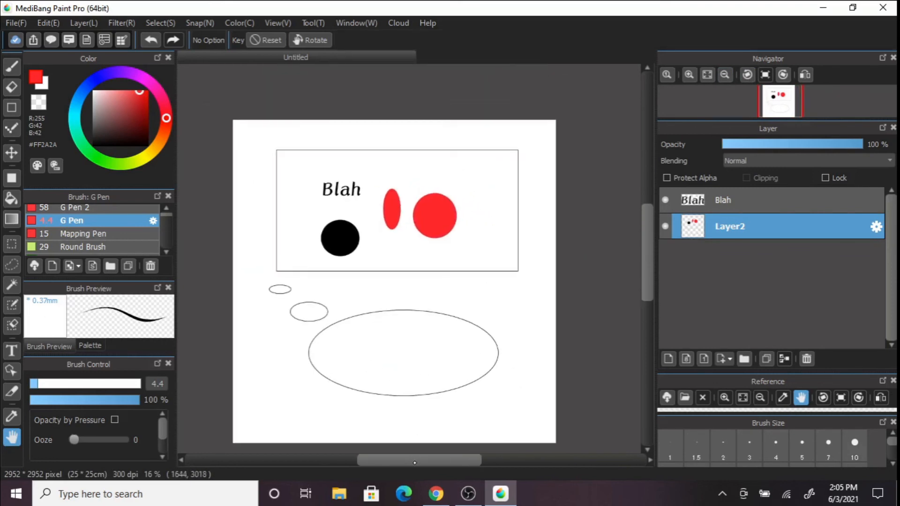
Step: Zoom in to 100% and pan around the black circle, finishing with the whole canvas in view at 16%
{"action": "left_click_drag", "start_coordinate": [410, 459], "coordinate": [391, 459]}
{"action": "left_click", "coordinate": [689, 75]}
{"action": "left_click", "coordinate": [689, 74]}
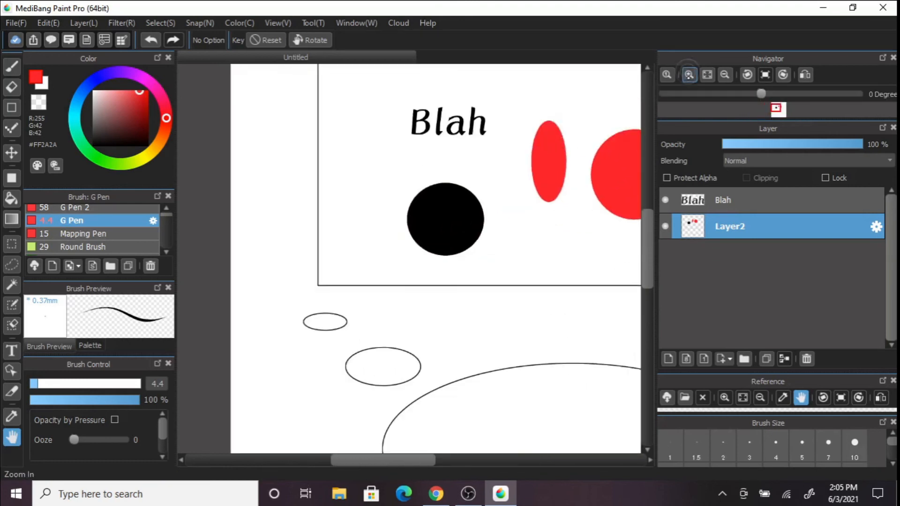
{"action": "left_click", "coordinate": [689, 75]}
{"action": "left_click", "coordinate": [689, 74]}
{"action": "left_click", "coordinate": [690, 74]}
{"action": "left_click_drag", "start_coordinate": [648, 237], "coordinate": [646, 209]}
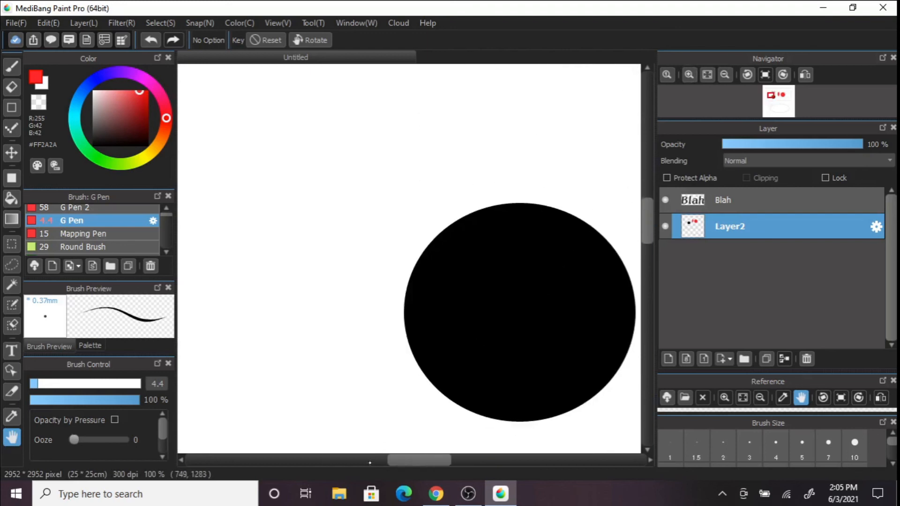
{"action": "left_click_drag", "start_coordinate": [400, 451], "coordinate": [454, 452]}
{"action": "left_click_drag", "start_coordinate": [363, 460], "coordinate": [466, 449]}
{"action": "left_click_drag", "start_coordinate": [339, 185], "coordinate": [376, 309]}
{"action": "left_click_drag", "start_coordinate": [362, 339], "coordinate": [485, 234]}
{"action": "left_click", "coordinate": [725, 75]}
{"action": "left_click", "coordinate": [725, 74]}
{"action": "left_click", "coordinate": [725, 75]}
{"action": "left_click", "coordinate": [725, 75]}
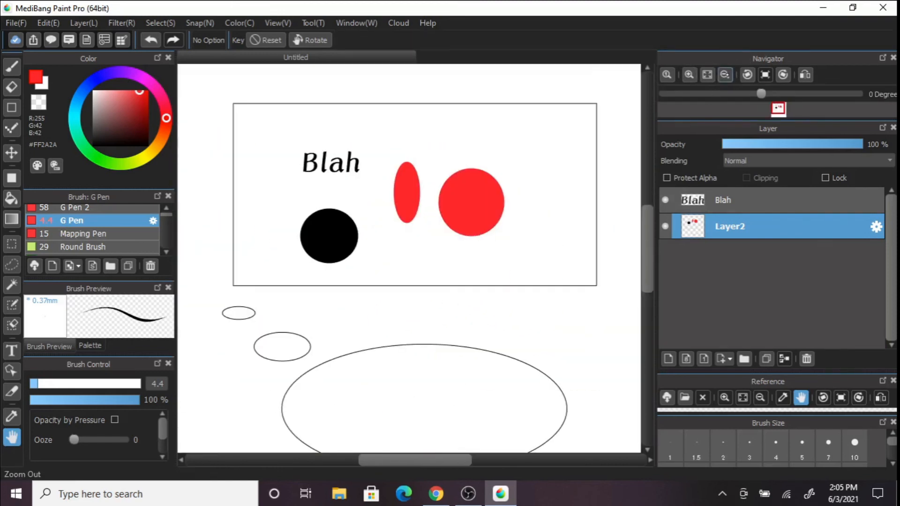
{"action": "scroll", "coordinate": [460, 195], "scroll_direction": "down", "scroll_amount": 2}
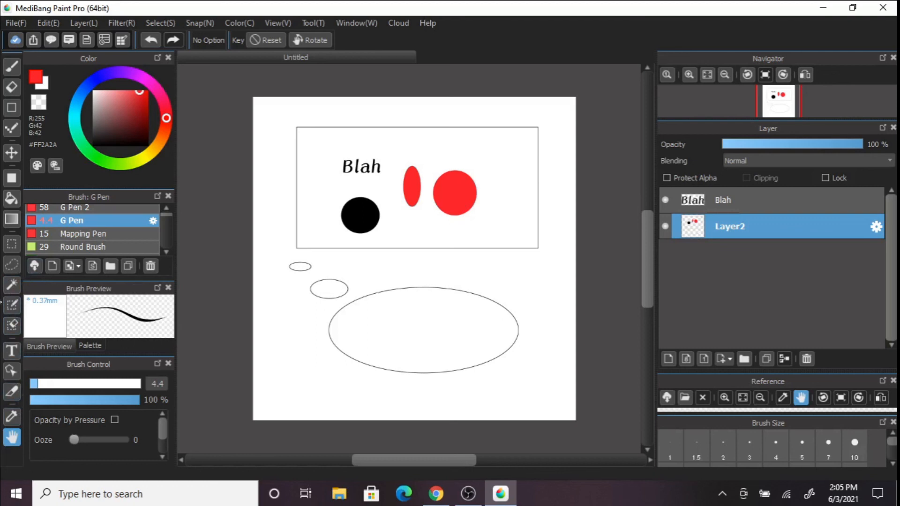
{"action": "left_click_drag", "start_coordinate": [438, 259], "coordinate": [402, 253]}
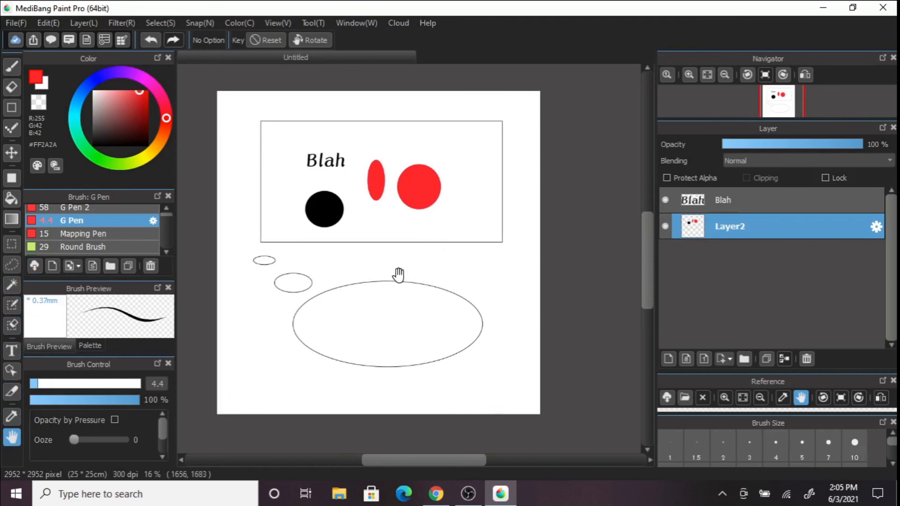
{"action": "left_click_drag", "start_coordinate": [331, 263], "coordinate": [360, 277]}
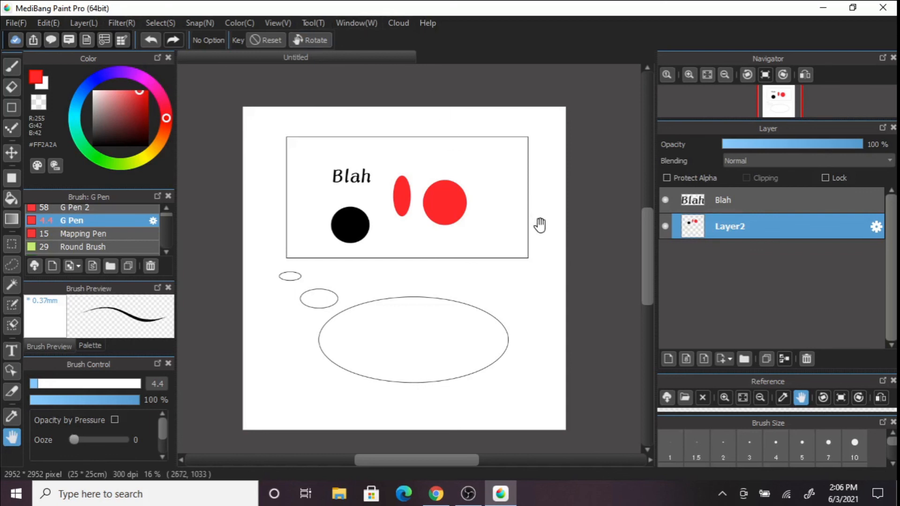
{"action": "mouse_move", "coordinate": [488, 284]}
{"action": "left_mouse_down"}
{"action": "mouse_move", "coordinate": [514, 288]}
{"action": "mouse_move", "coordinate": [501, 288]}
{"action": "left_mouse_up"}
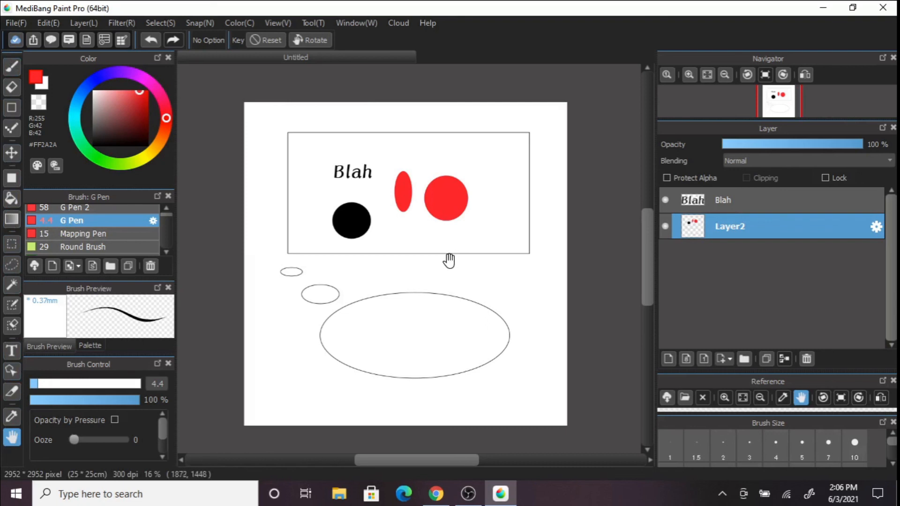
{"action": "mouse_move", "coordinate": [442, 256]}
{"action": "left_mouse_down"}
{"action": "mouse_move", "coordinate": [428, 258]}
{"action": "mouse_move", "coordinate": [436, 258]}
{"action": "left_mouse_up"}
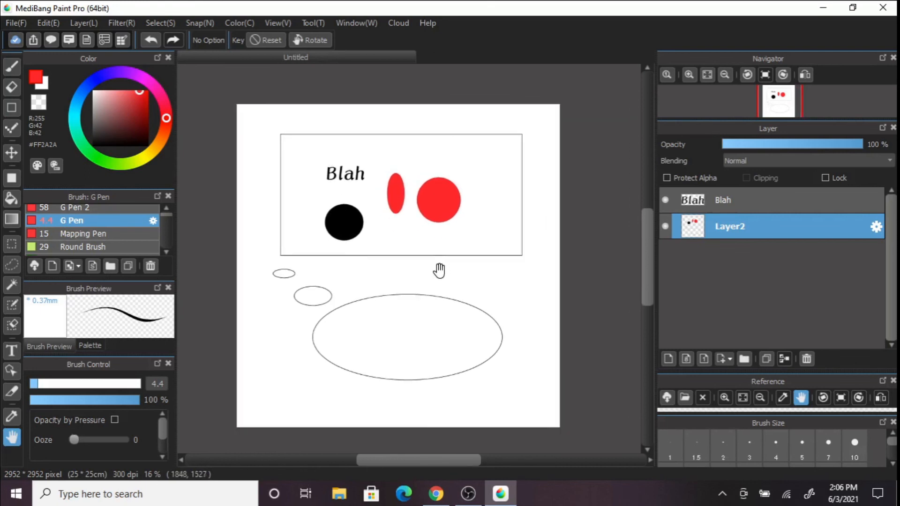